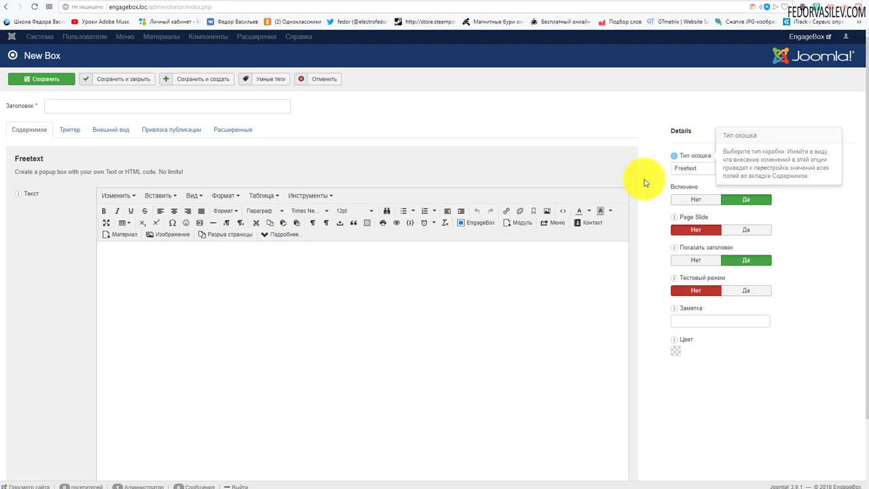
- Set the new box's type to Freetext and title it "окно-1"
click(694, 170)
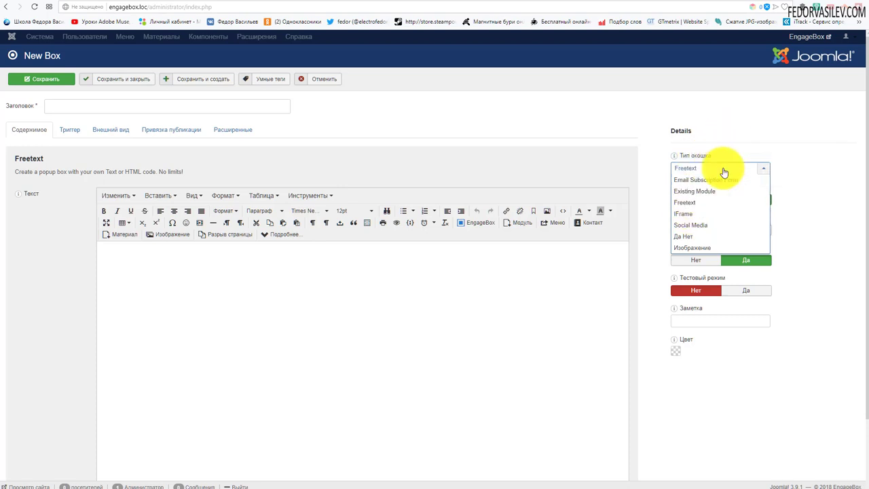
click(716, 203)
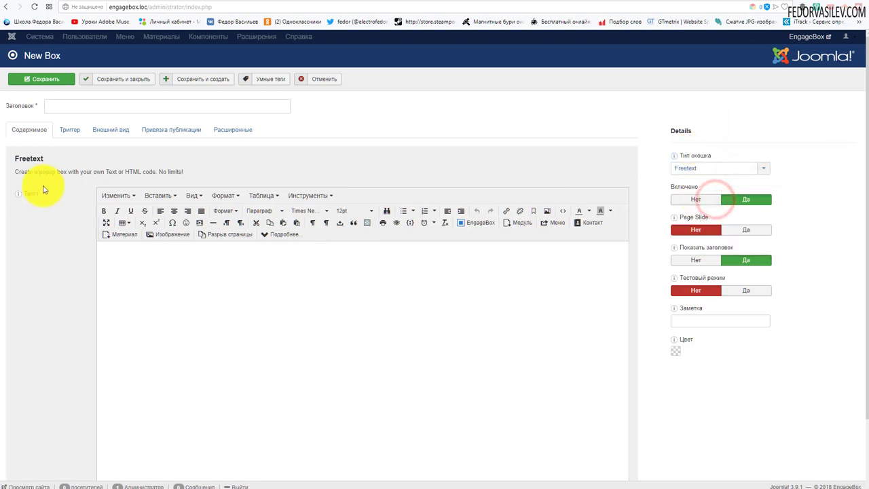
click(75, 105)
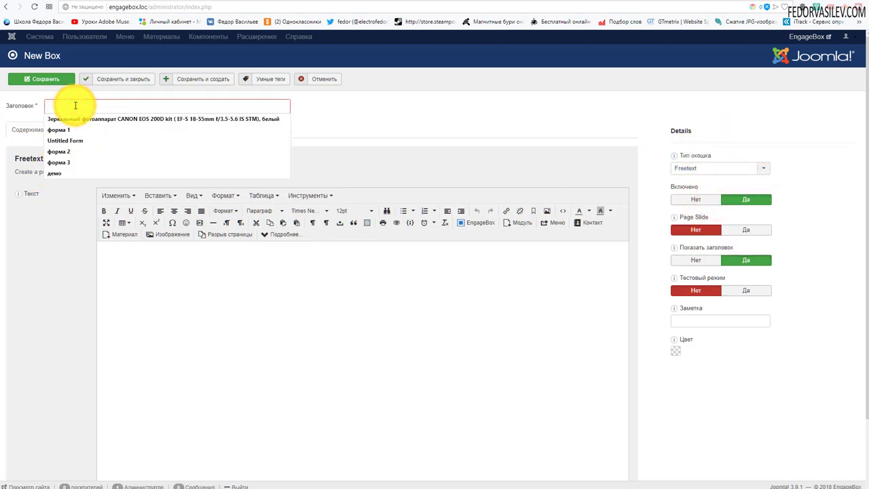
text(j)
key(BackSpace)
text(окно)
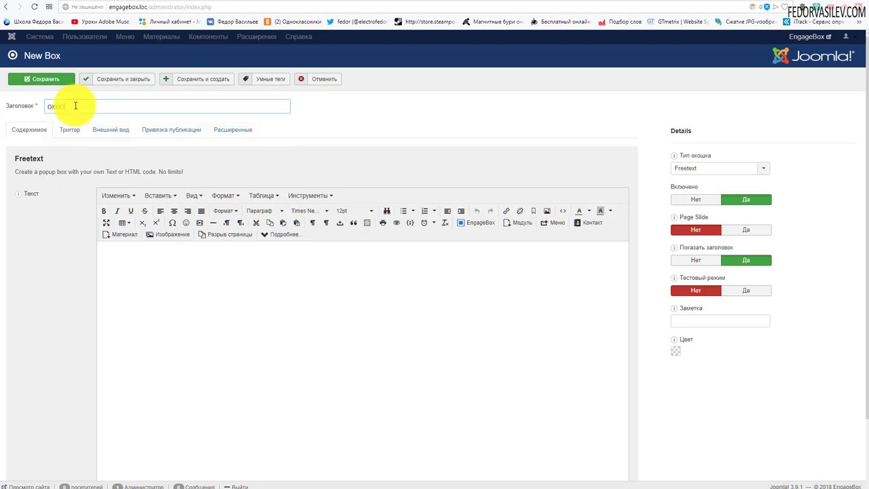
text(-1)
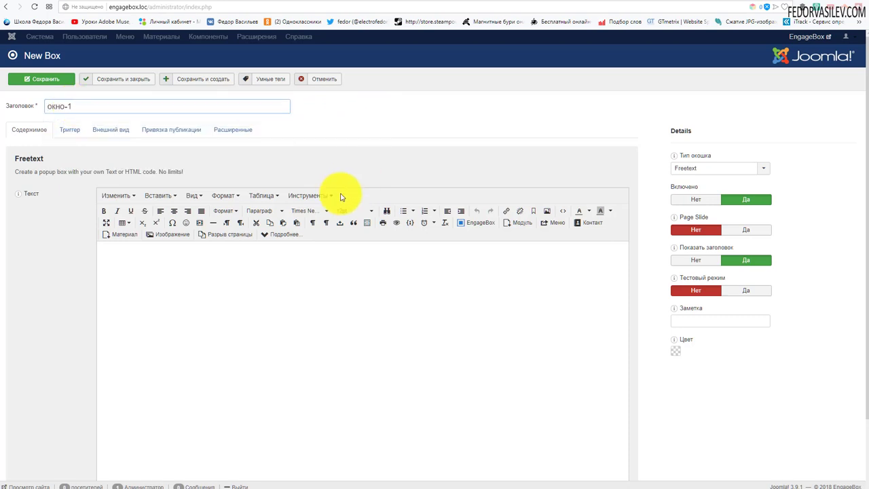
- Enter "текст1!" as the box's content text and make it bold
scroll(156, 262, down, 2)
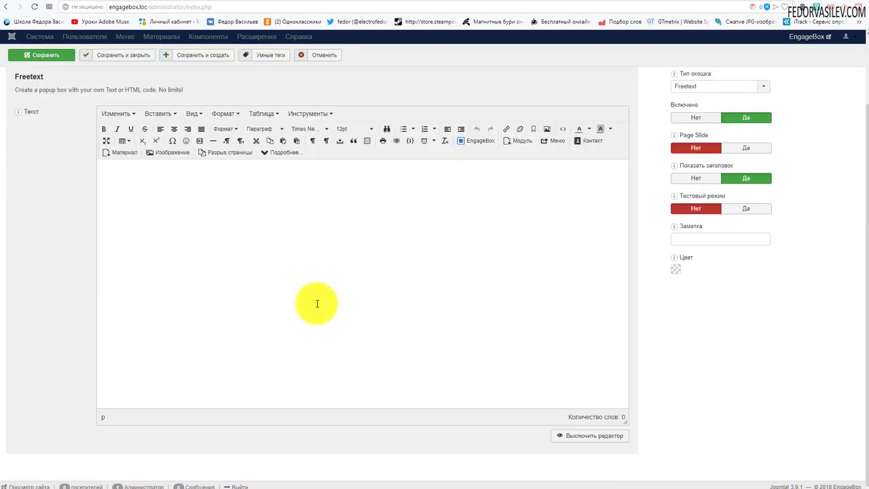
scroll(314, 302, up, 2)
scroll(169, 299, down, 2)
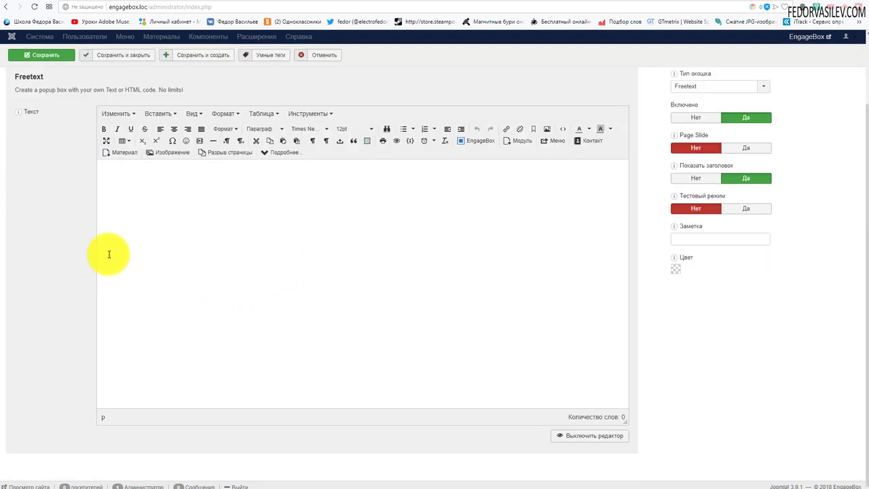
click(211, 178)
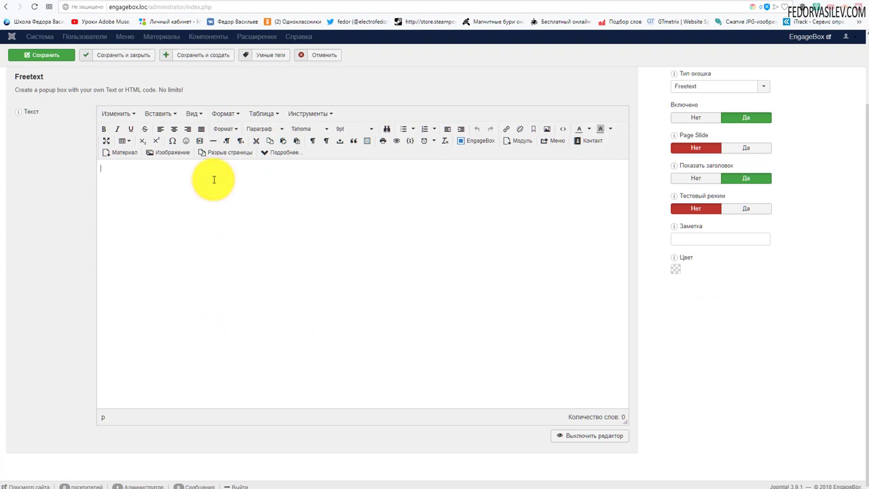
text(текст1)
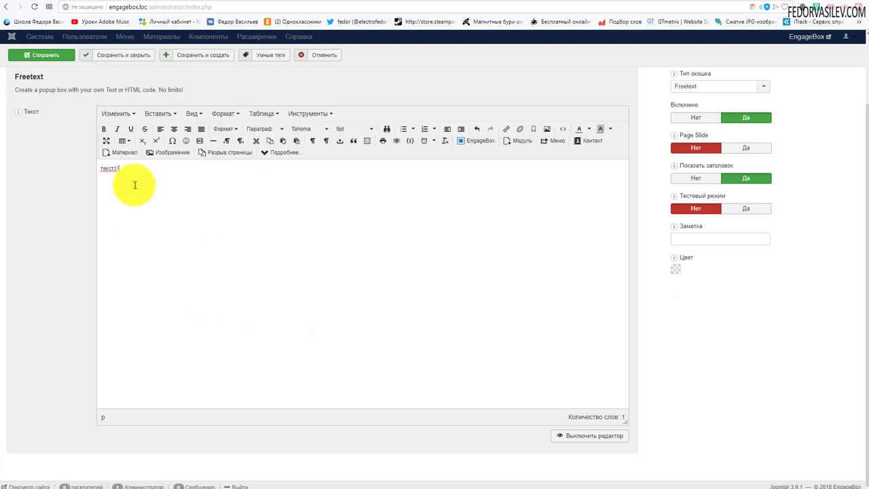
scroll(139, 258, up, 2)
double_click(140, 256)
click(103, 211)
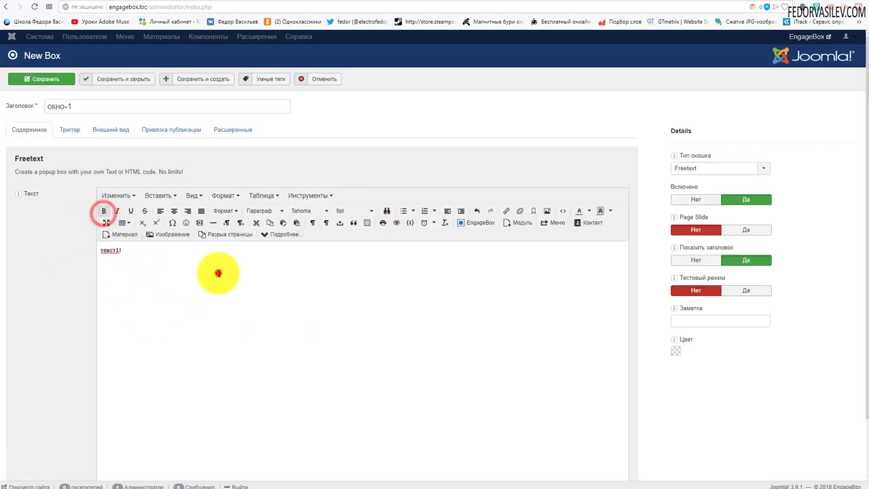
click(218, 273)
- Keep Freetext as the box type and try out the test mode (Тестовый режим)
click(688, 170)
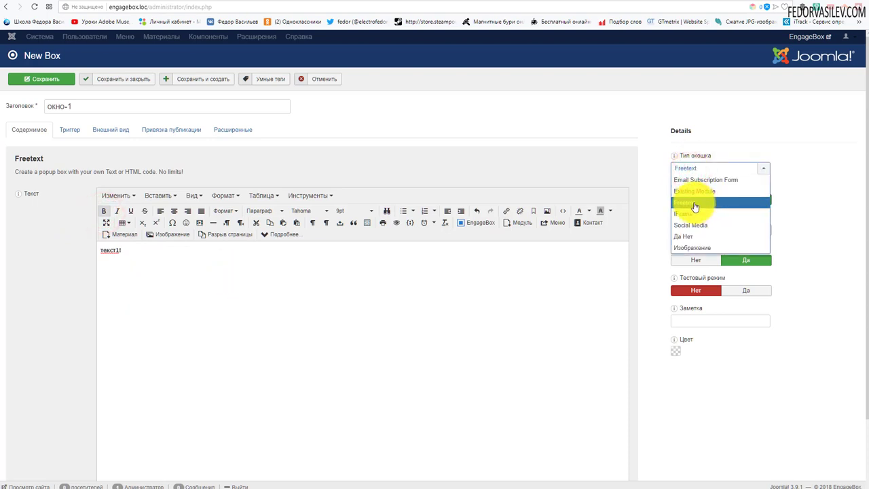
click(695, 205)
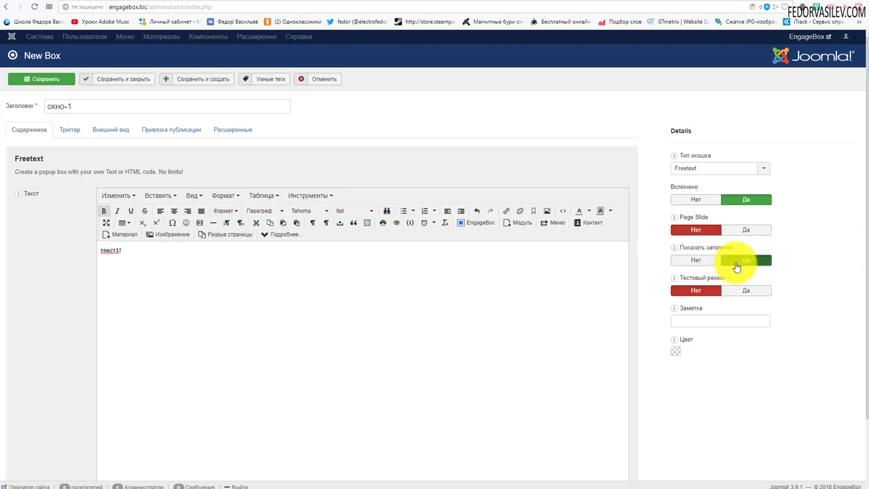
mouse_move(700, 285)
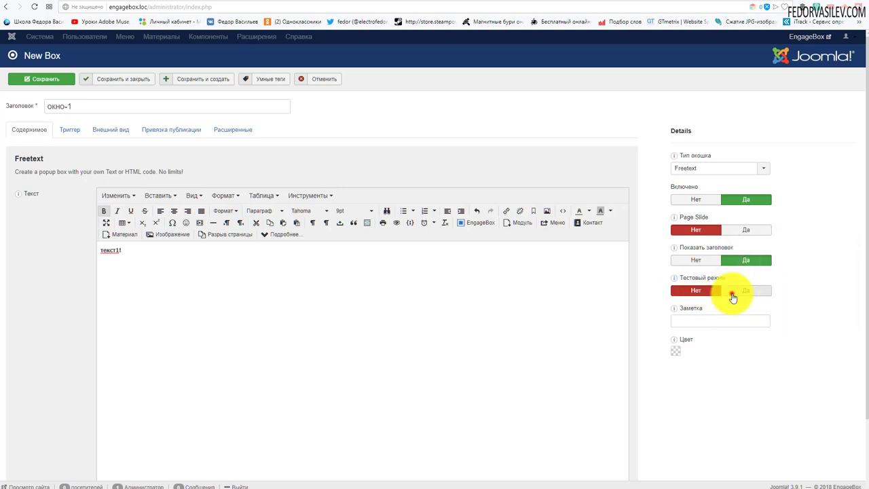
click(732, 291)
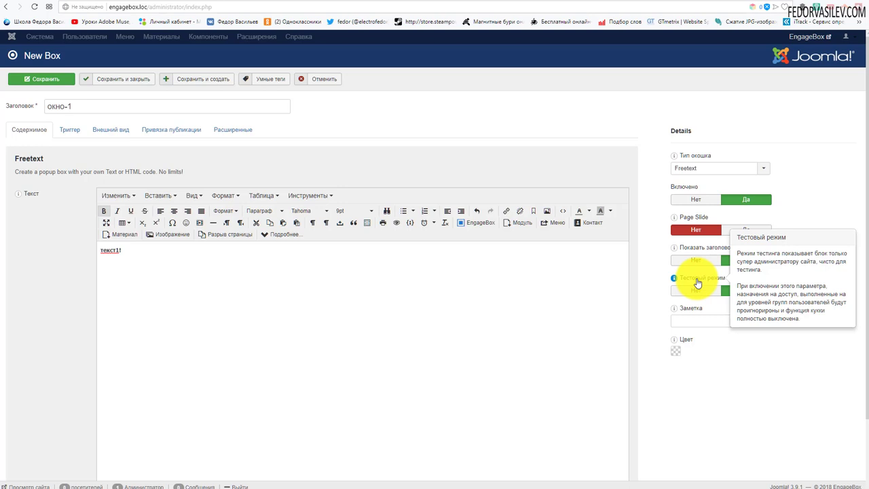
click(695, 291)
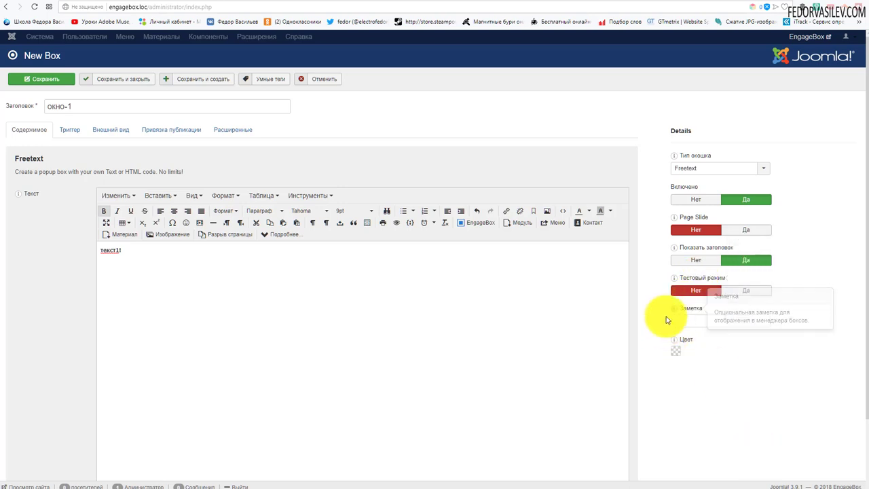
- Add the note "заметка" to the box and assign it the amber-yellow colour
click(717, 321)
text(заметка)
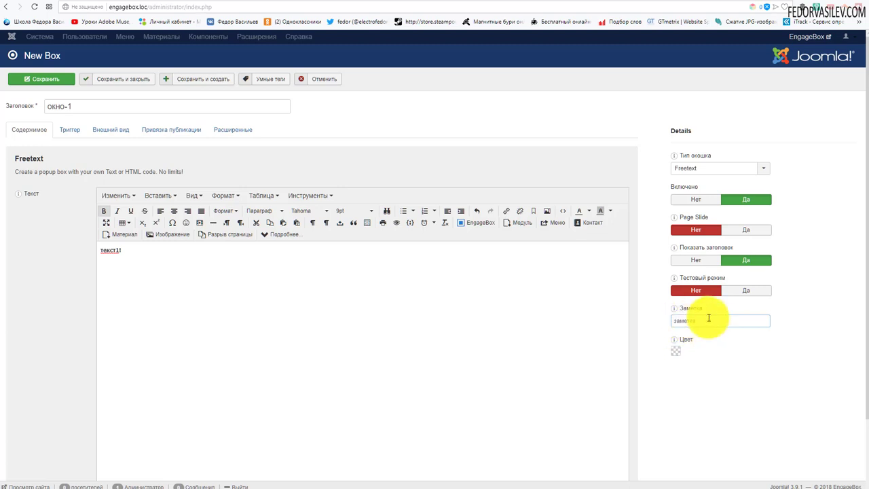
mouse_move(674, 341)
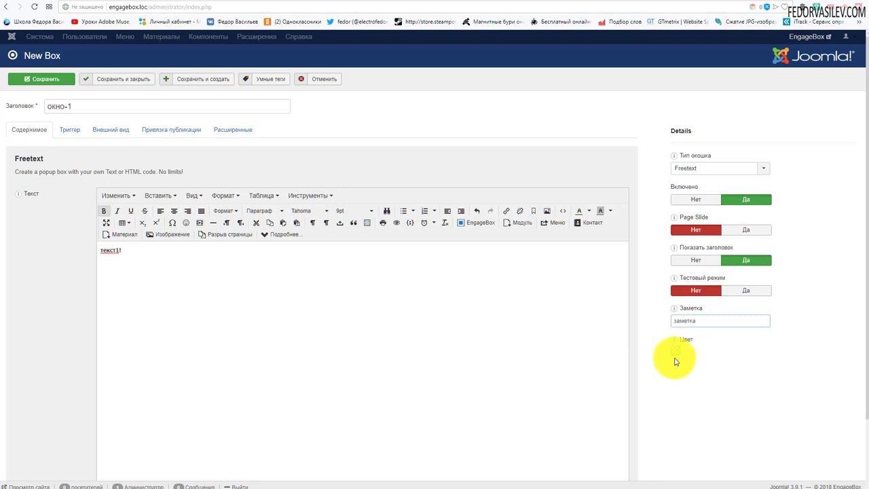
click(675, 353)
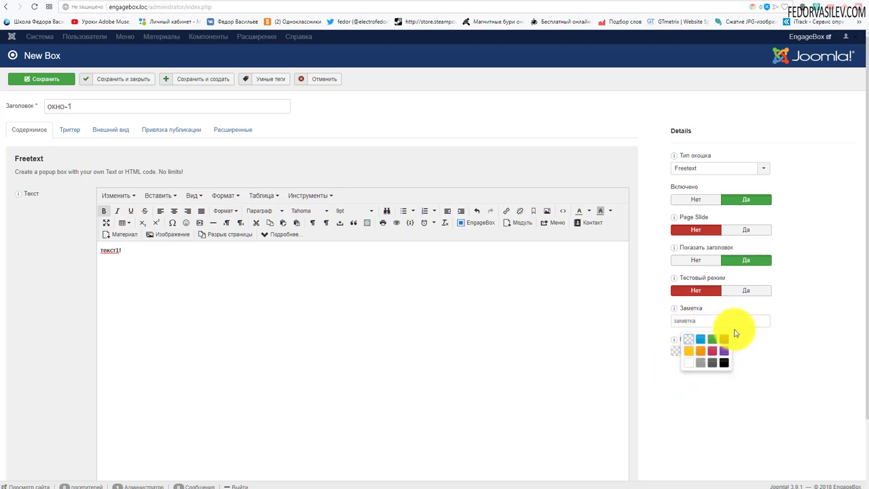
click(688, 350)
- Save the new box and keep it open for editing
scroll(373, 339, down, 2)
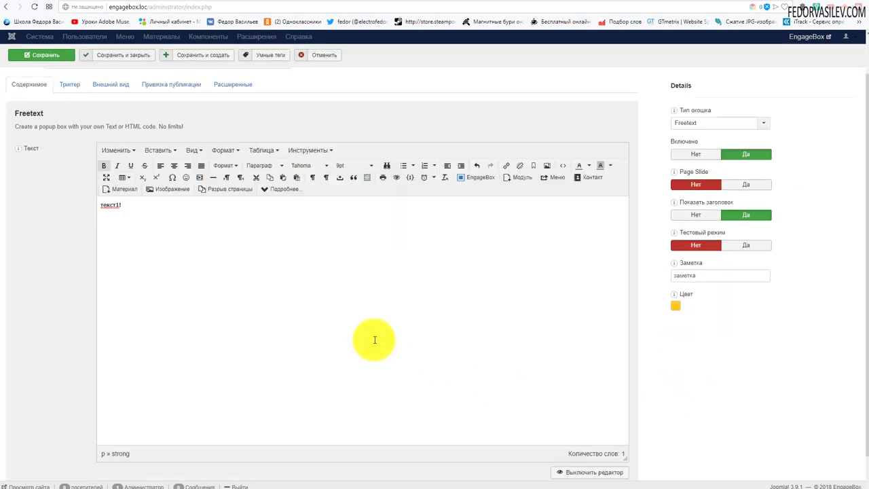
scroll(373, 339, up, 2)
click(17, 77)
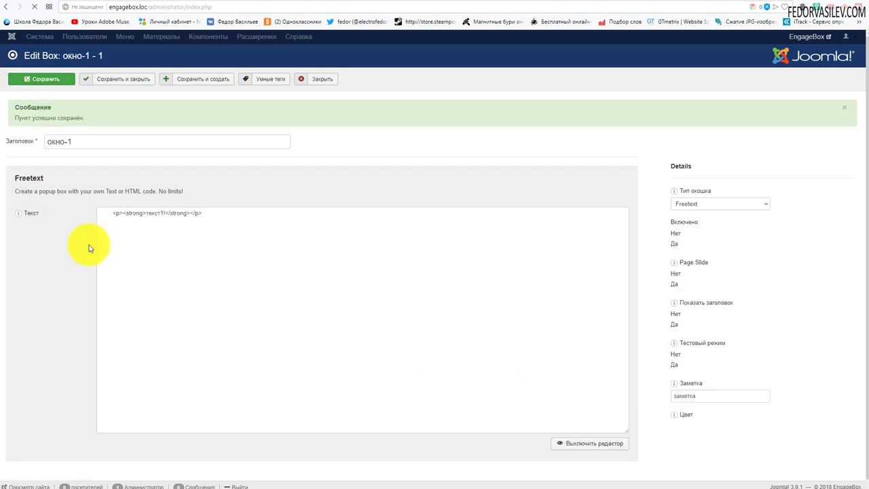
scroll(577, 285, down, 2)
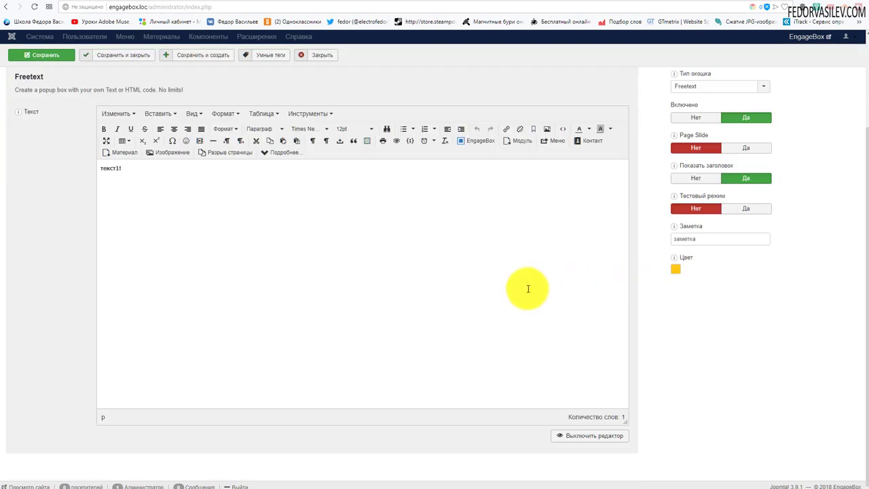
scroll(496, 288, up, 2)
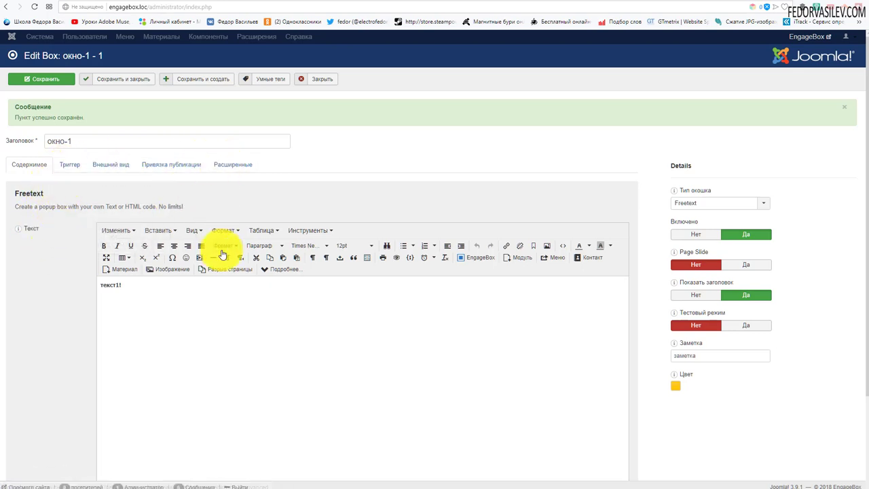
- Examine the box's trigger settings for the available positions (Позиция) and activation points (Точка включения или активации)
click(72, 169)
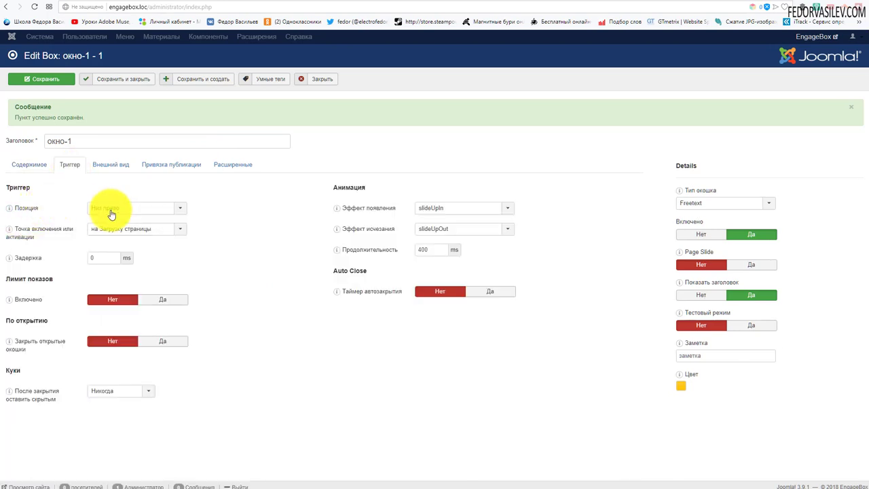
click(139, 208)
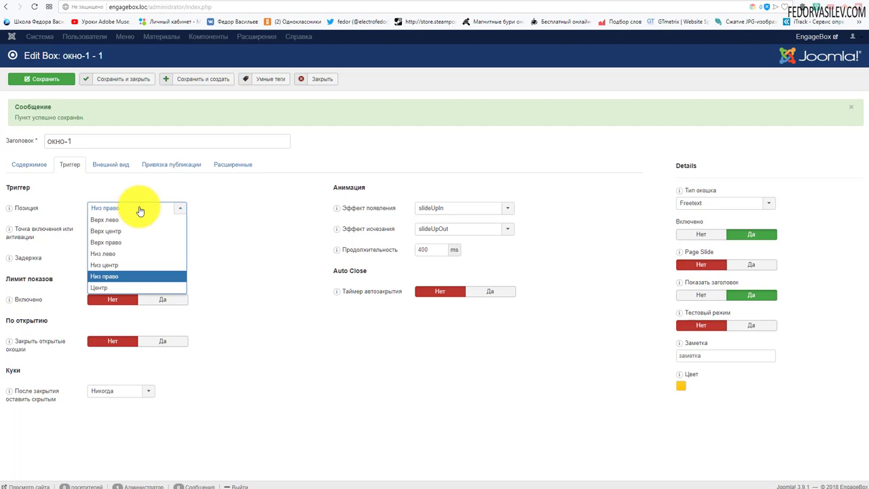
click(229, 191)
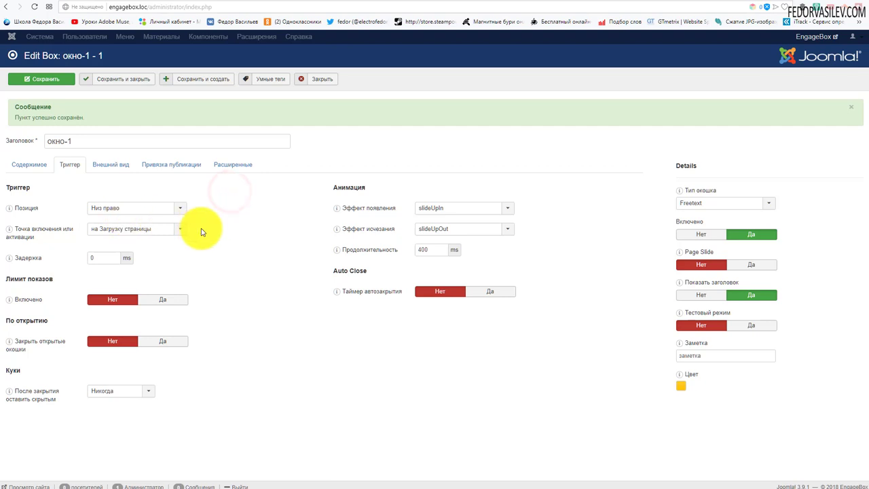
mouse_move(38, 242)
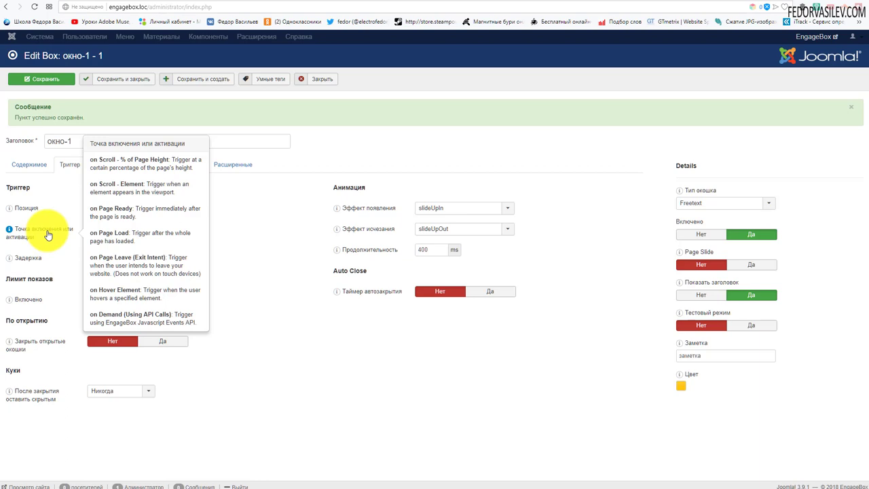
click(155, 228)
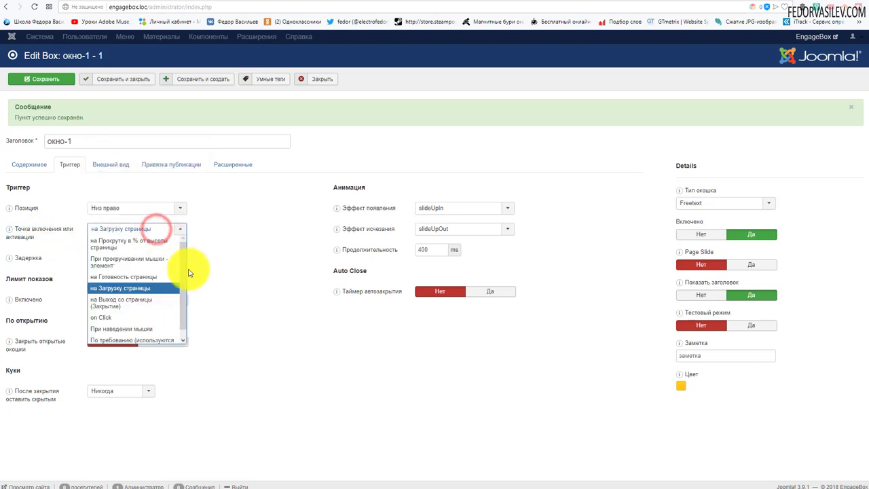
click(182, 281)
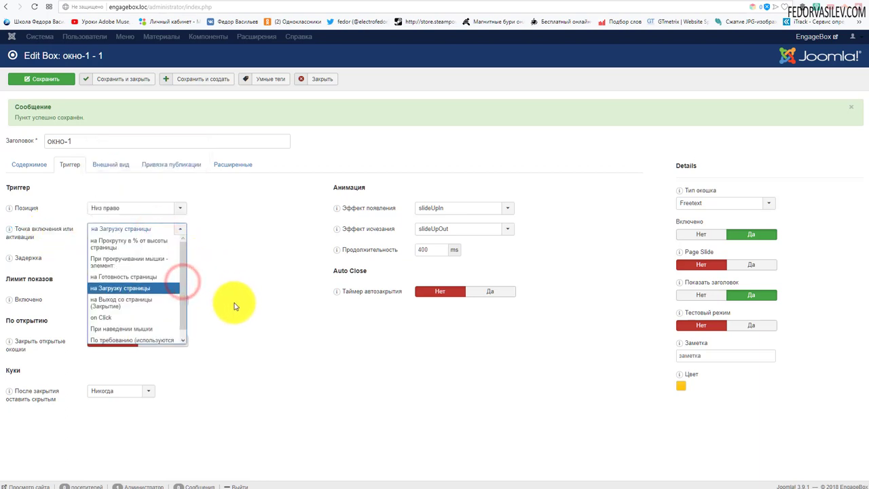
click(234, 276)
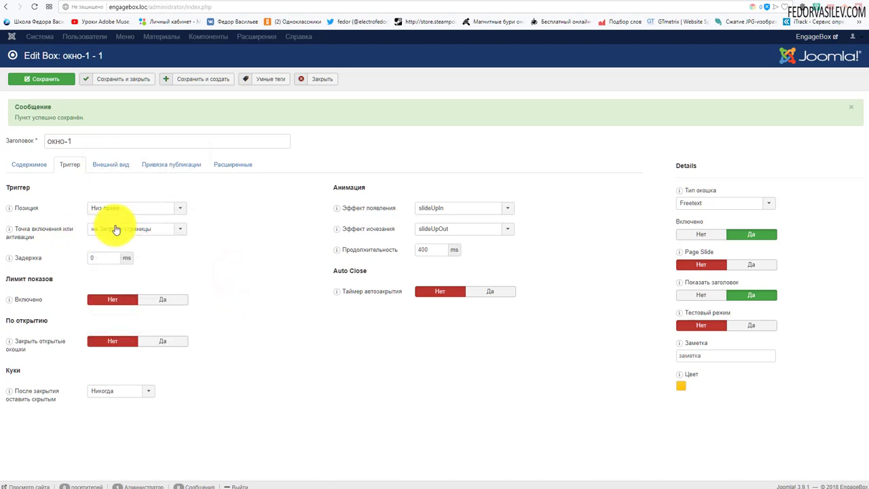
- Examine the display delay, show limit and on-open settings, and the cookie duration options under После закрытия оставить скрытым
mouse_move(27, 264)
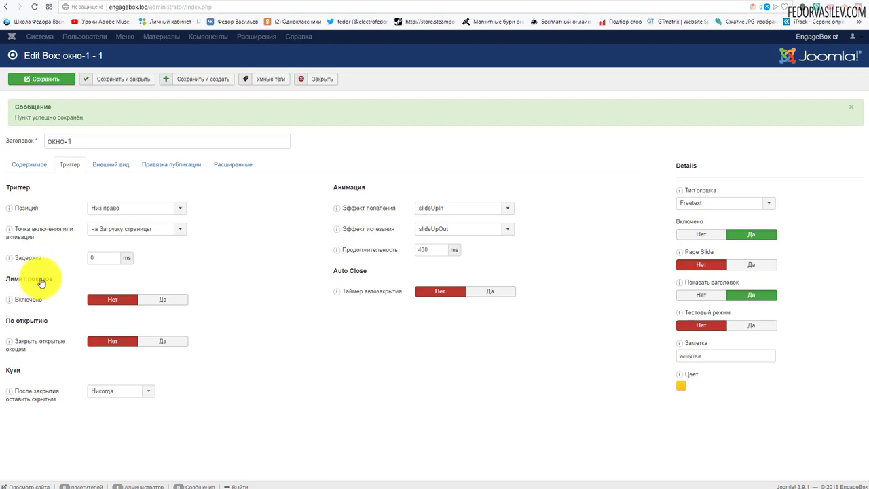
mouse_move(37, 306)
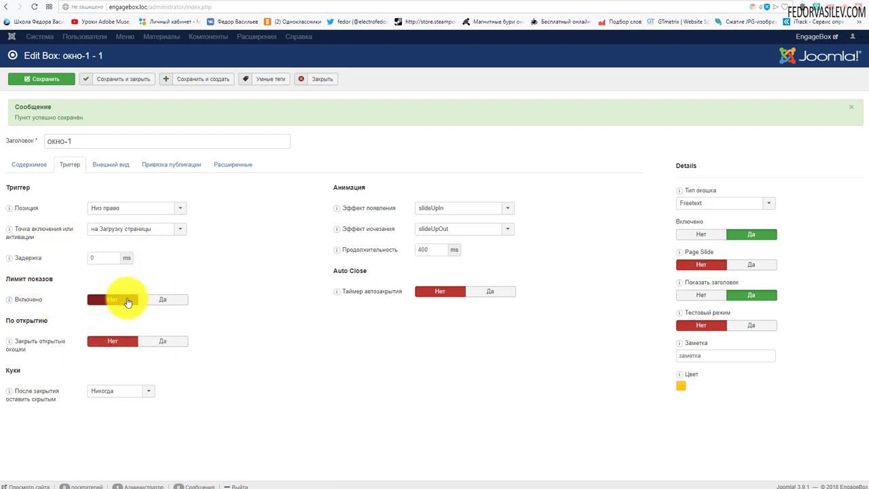
mouse_move(29, 354)
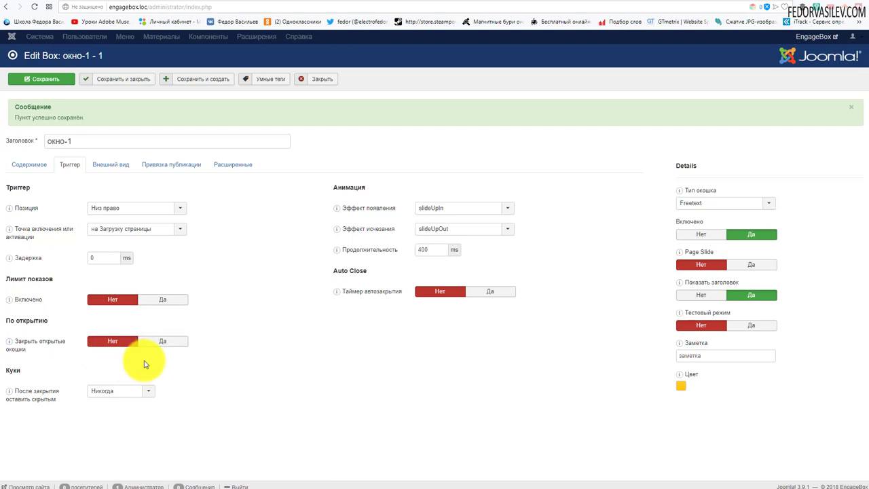
click(117, 392)
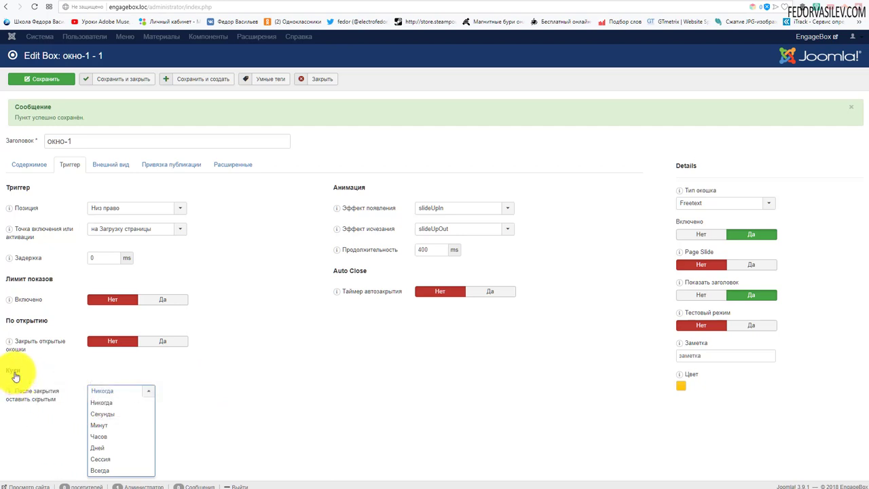
click(63, 378)
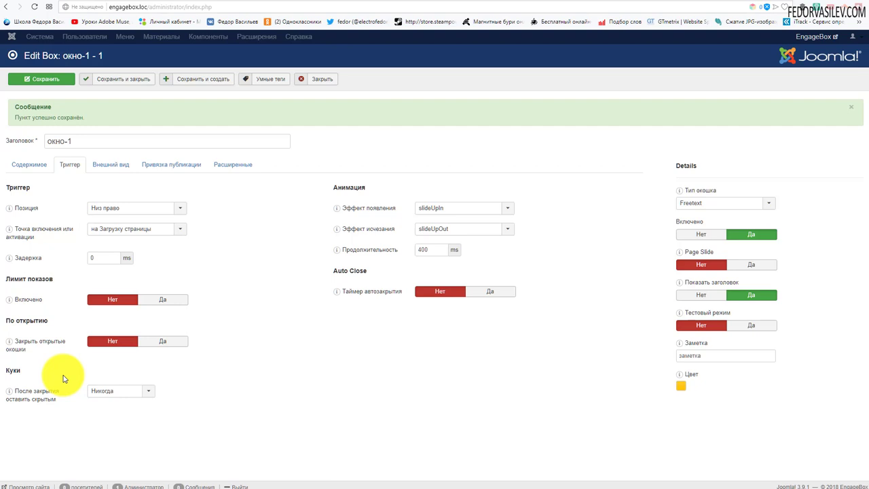
click(95, 390)
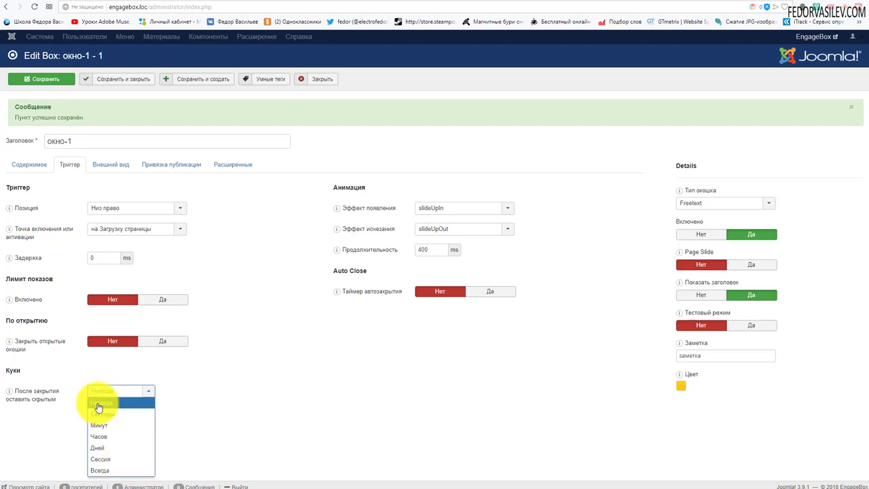
mouse_move(34, 401)
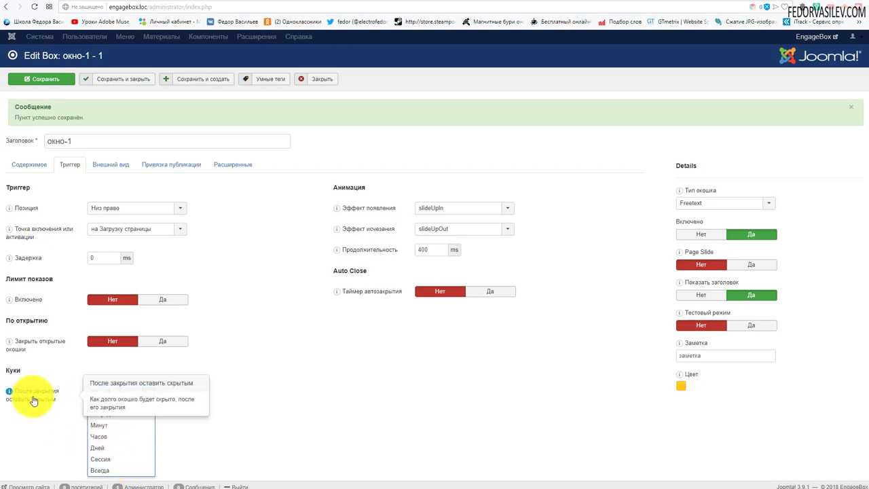
click(521, 419)
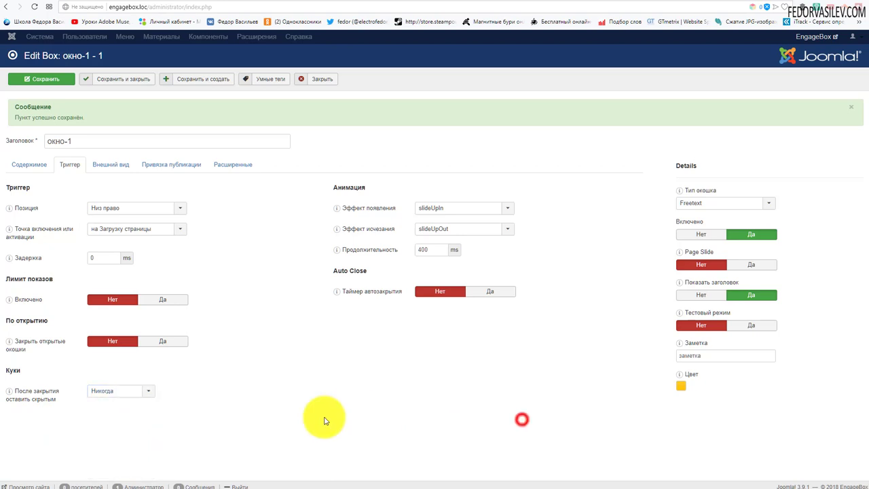
- Examine the available animation effects for the box's appearance (Эффект появления) and disappearance (Эффект исчезания)
click(425, 206)
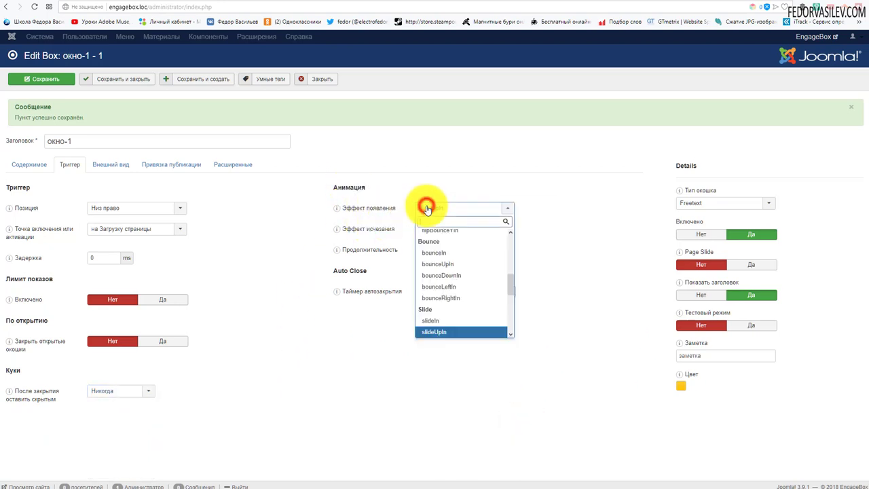
click(591, 216)
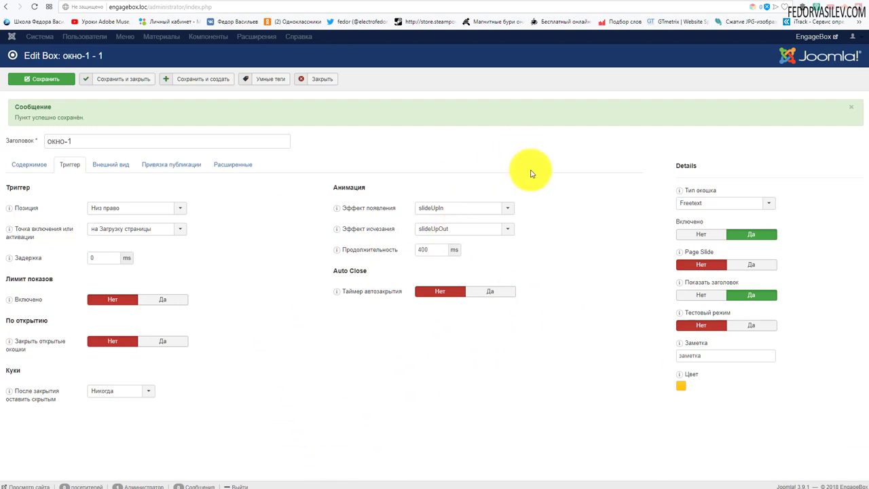
click(448, 229)
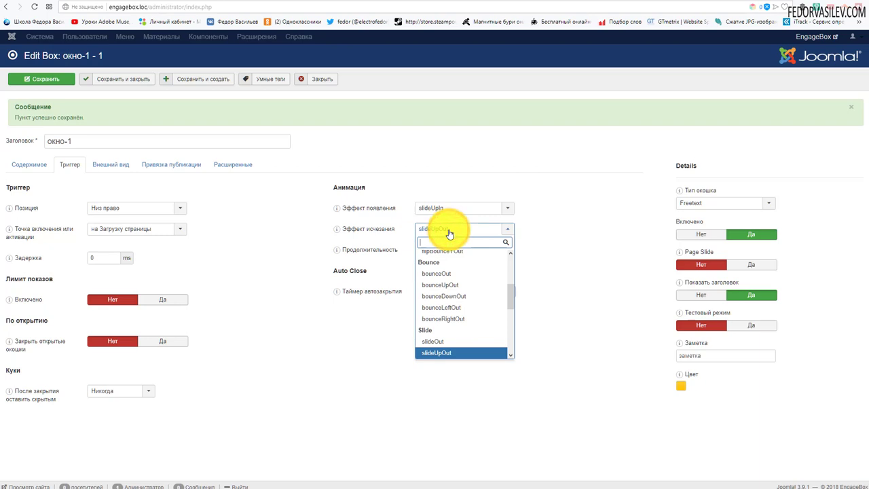
click(603, 220)
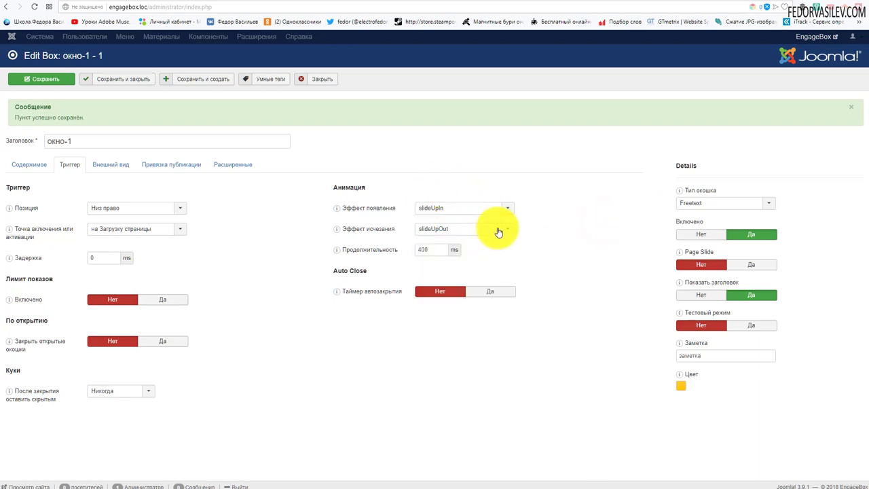
- Try out the auto-close timer (Таймер автозакрытия) by enabling it and switching it back off
mouse_move(345, 255)
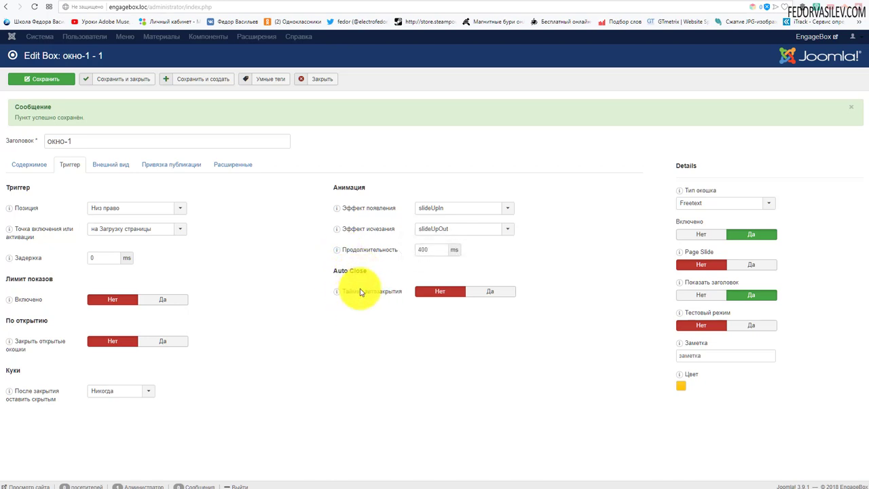
click(468, 292)
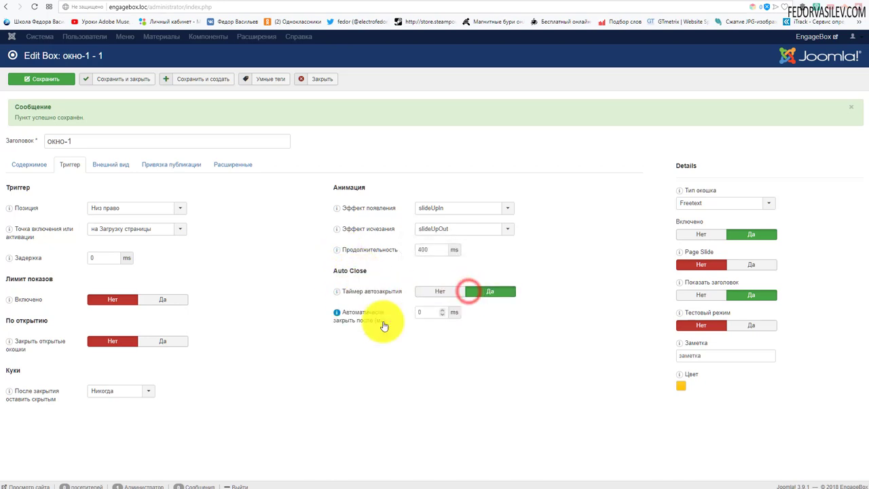
click(441, 291)
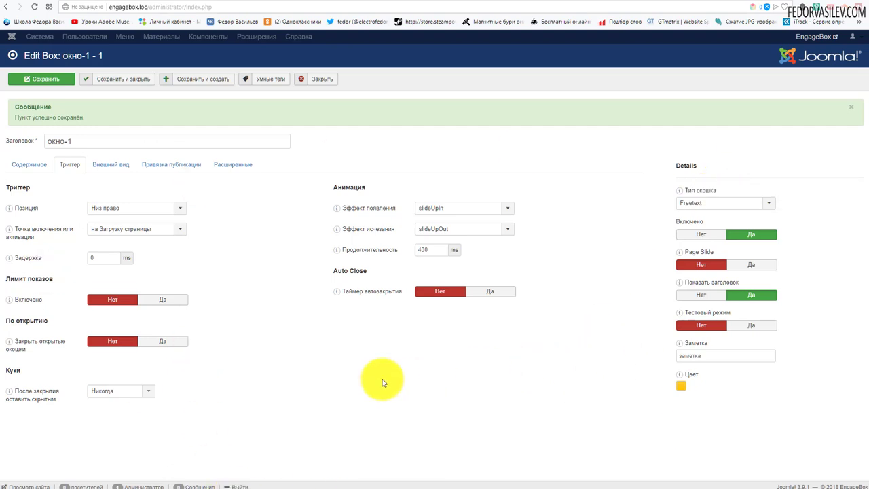
- Examine the box's appearance settings (Внешний вид), including its width, shadow (Тень) and border style options
click(114, 170)
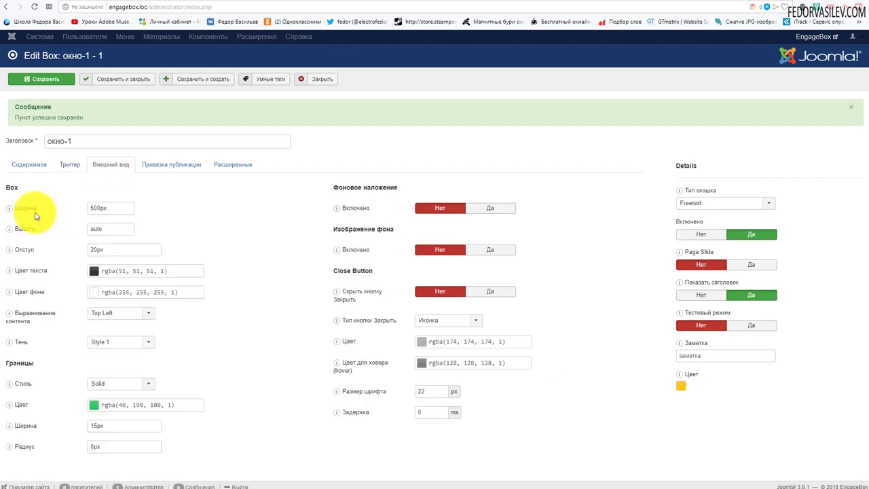
click(110, 207)
click(235, 216)
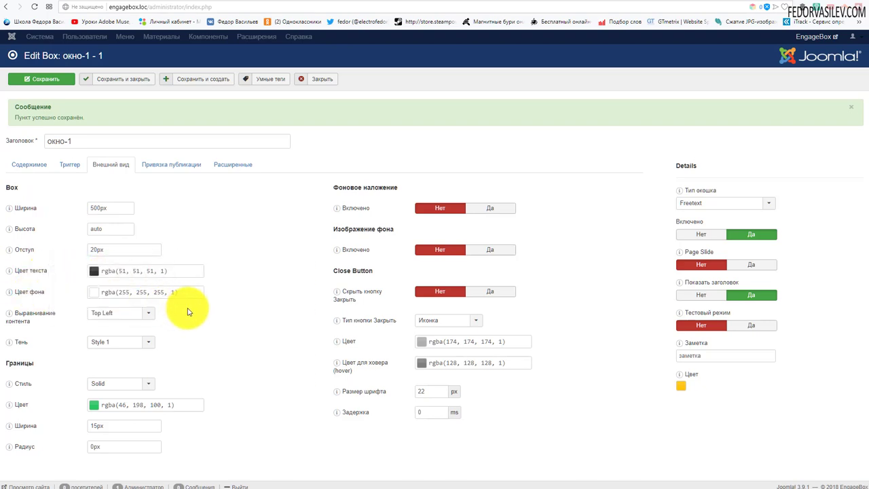
click(148, 341)
click(227, 317)
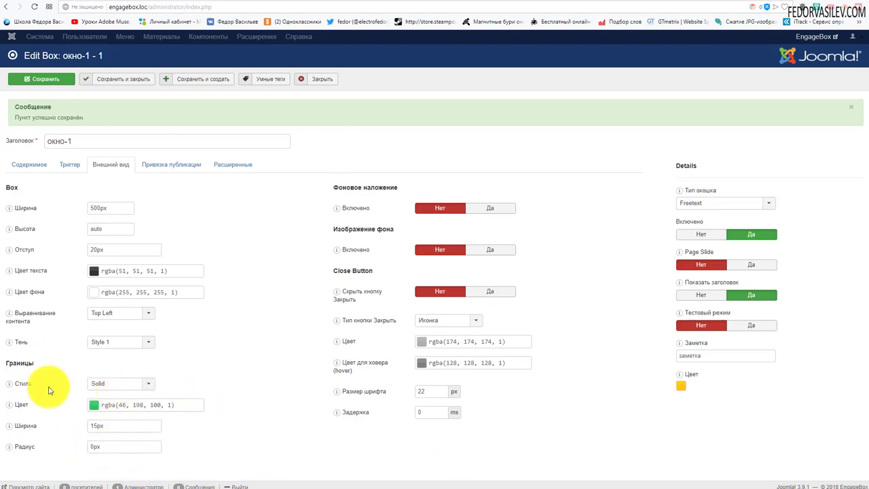
click(94, 385)
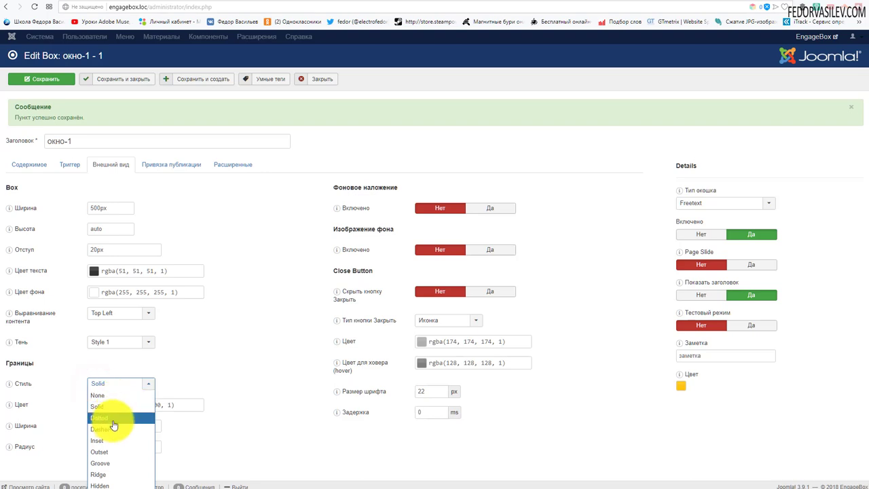
click(198, 364)
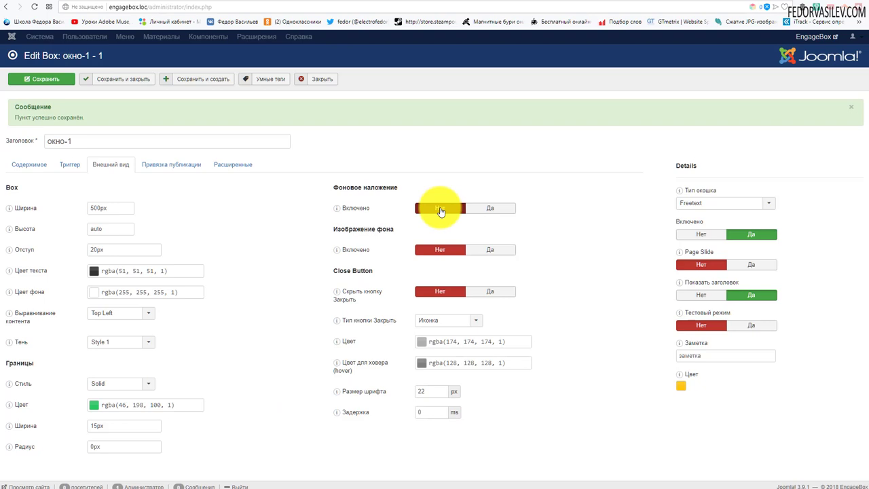
- Try out the background overlay (Фоновое наложение) by enabling it and switching it back off
click(480, 207)
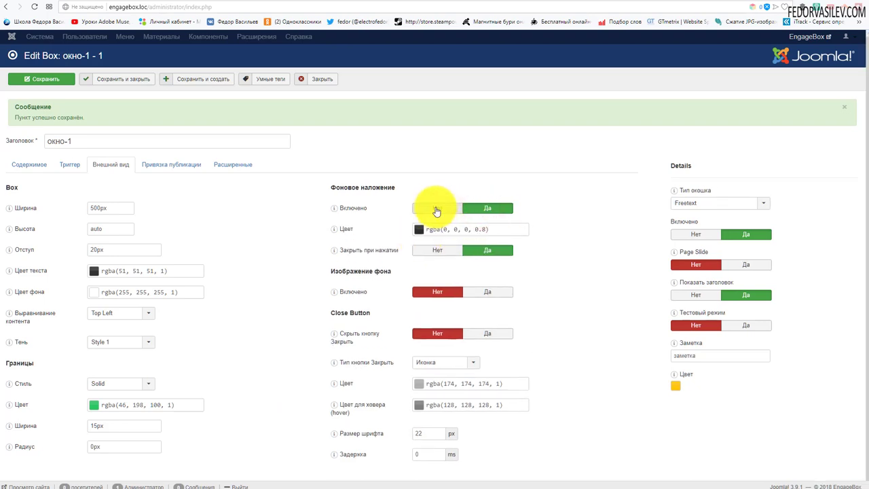
click(436, 211)
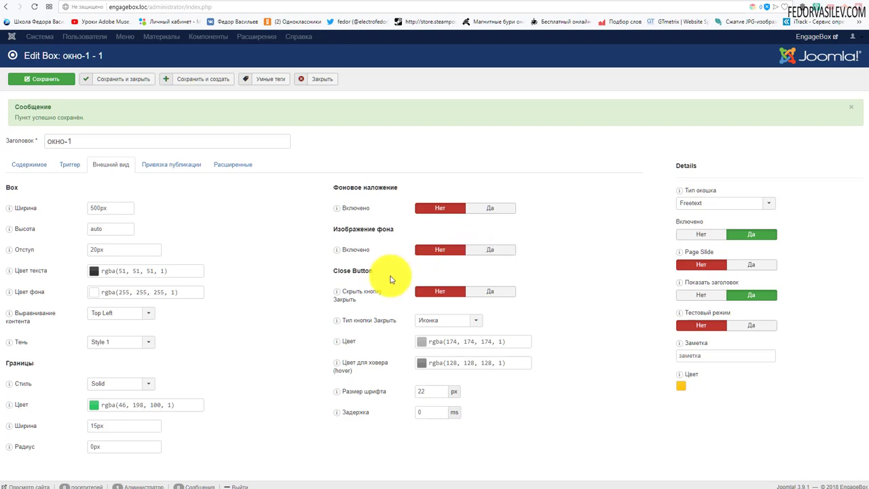
- Examine the Close Button settings, including the available button types (Тип кнопки Закрыть) and the colour fields
mouse_move(369, 301)
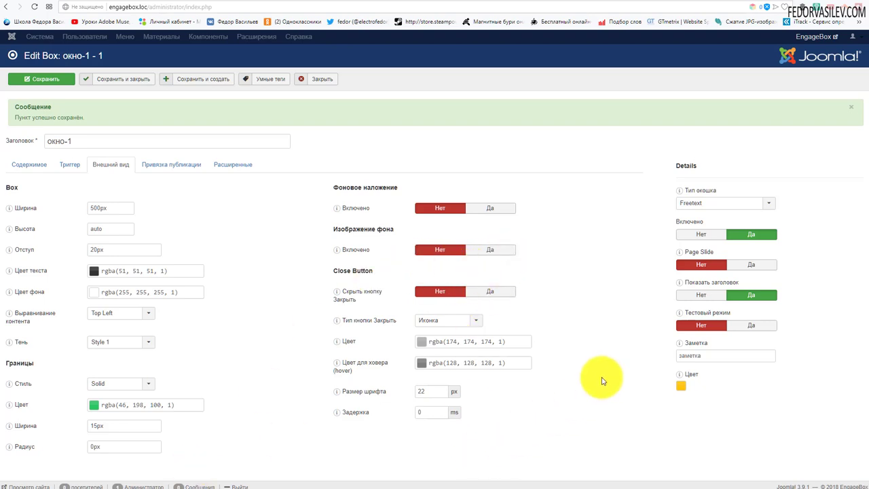
click(428, 319)
click(547, 316)
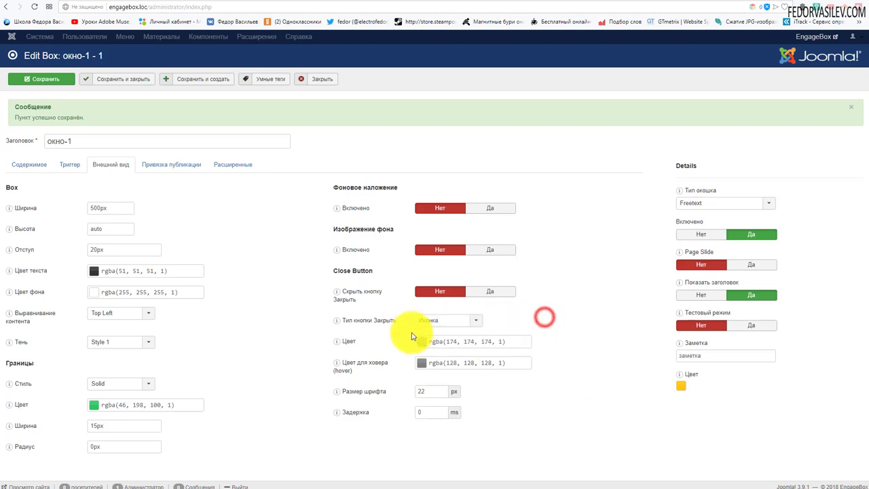
click(422, 321)
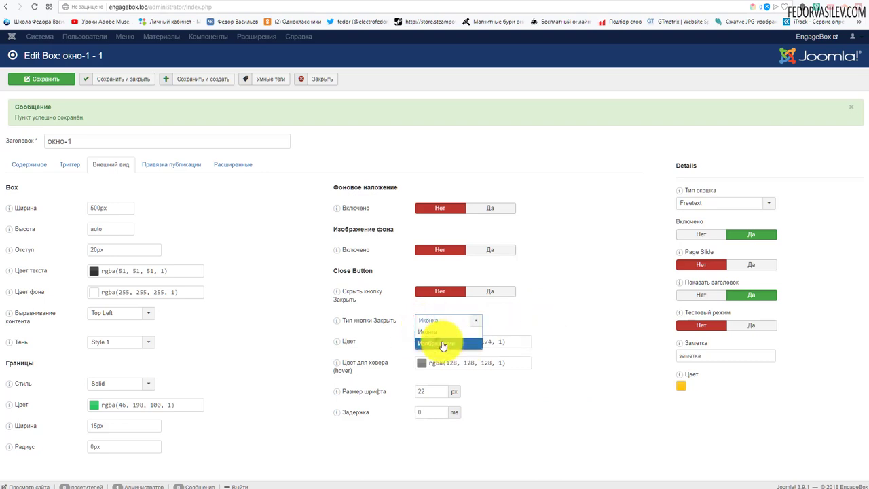
click(513, 316)
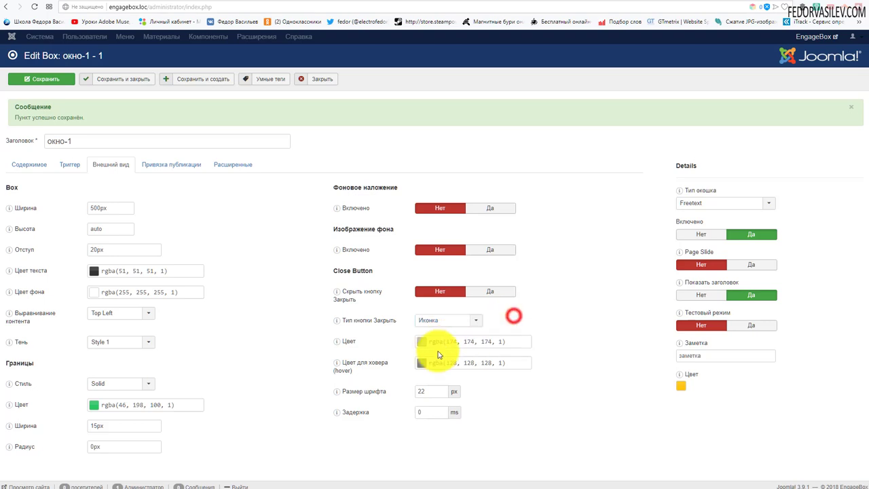
mouse_move(348, 348)
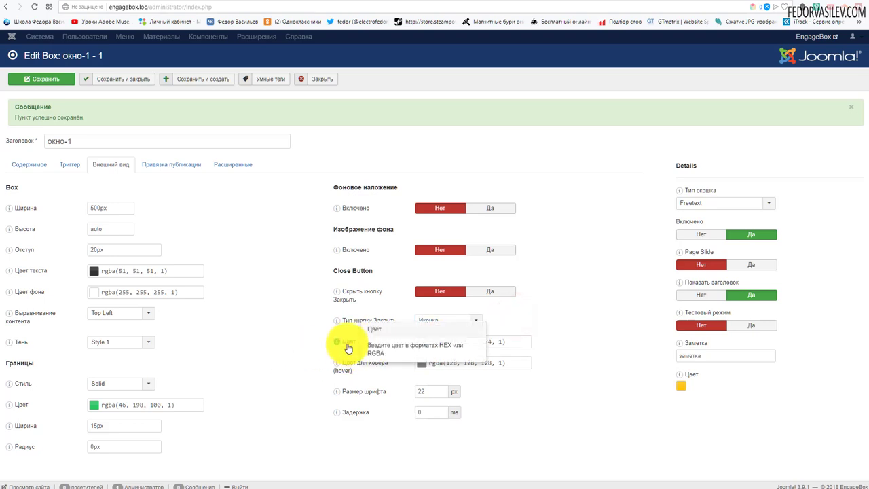
mouse_move(392, 375)
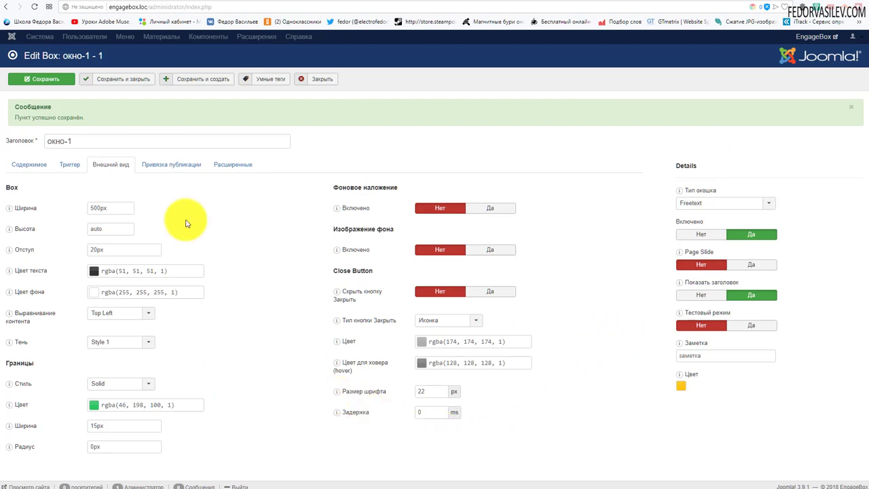
- Look through all the targeting conditions in the box's publishing assignments (Привязка публикации)
click(161, 174)
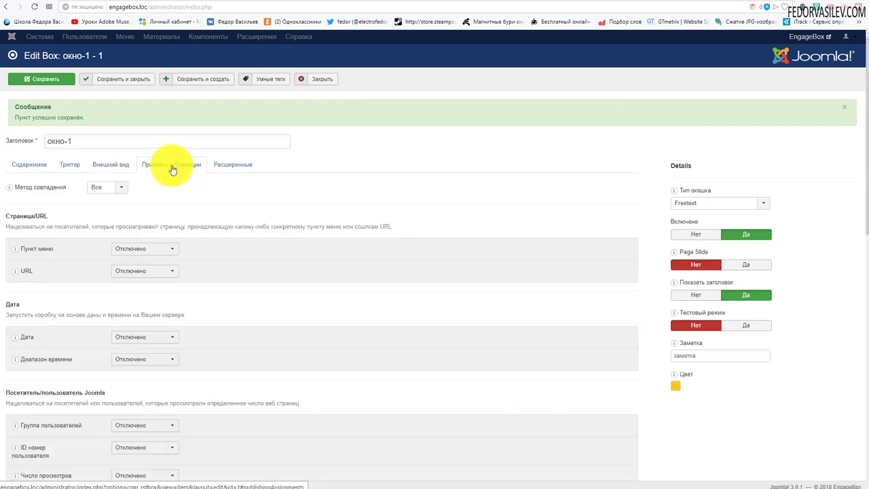
scroll(243, 196, down, 4)
scroll(241, 199, down, 5)
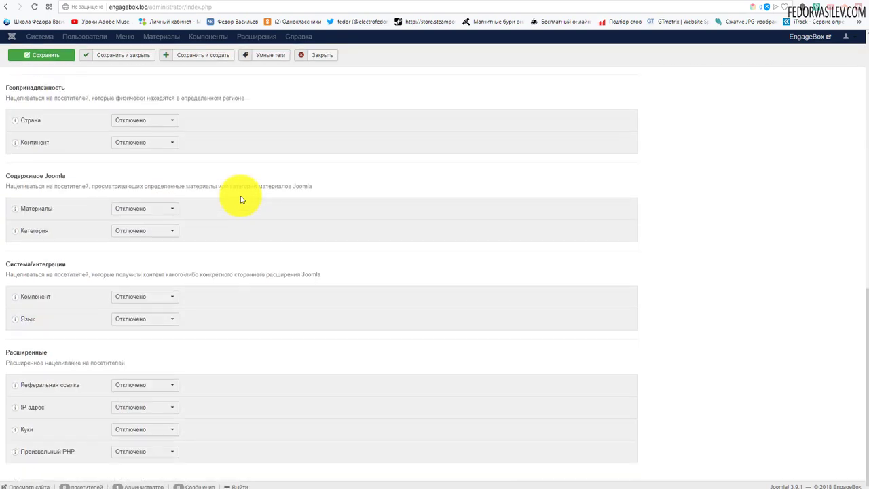
scroll(287, 290, up, 15)
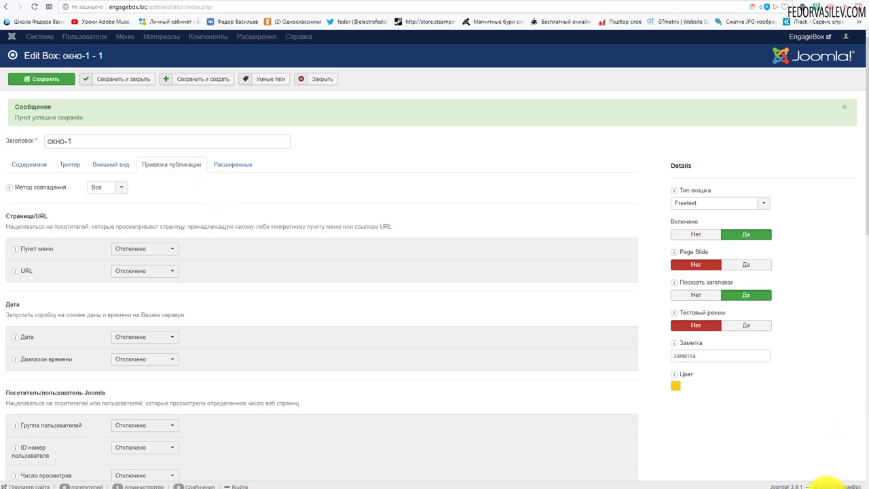
- Set the user group condition (Группа пользователей) under Посетитель/пользователь Joomla to Включить
scroll(277, 258, down, 2)
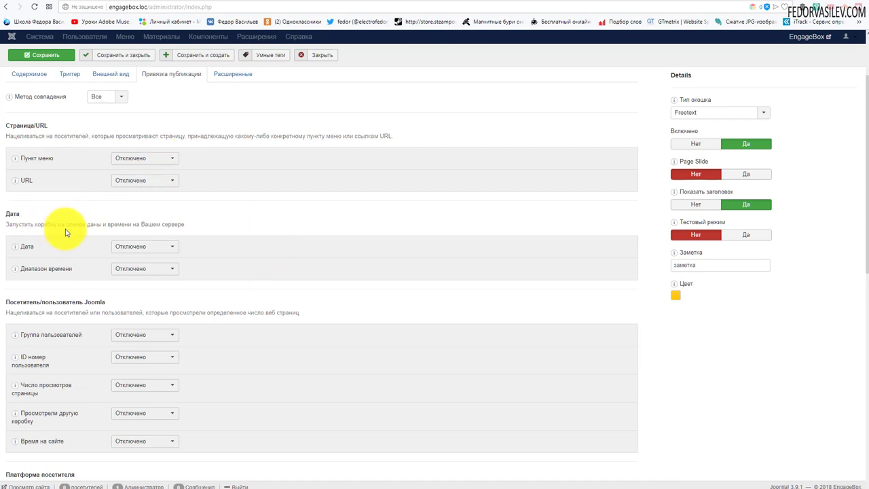
scroll(245, 204, down, 2)
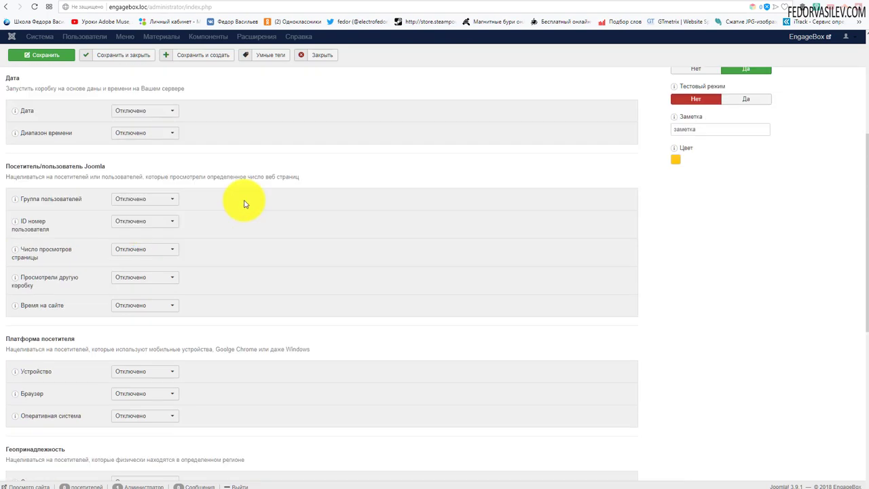
click(162, 202)
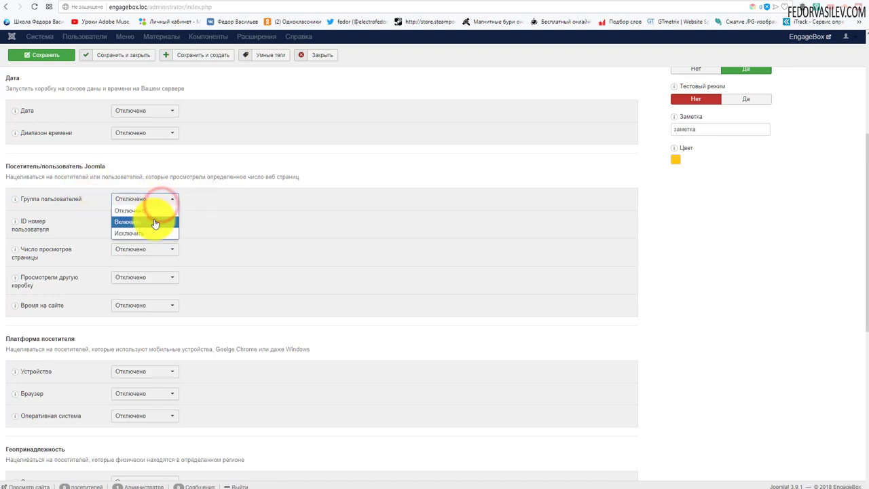
click(154, 219)
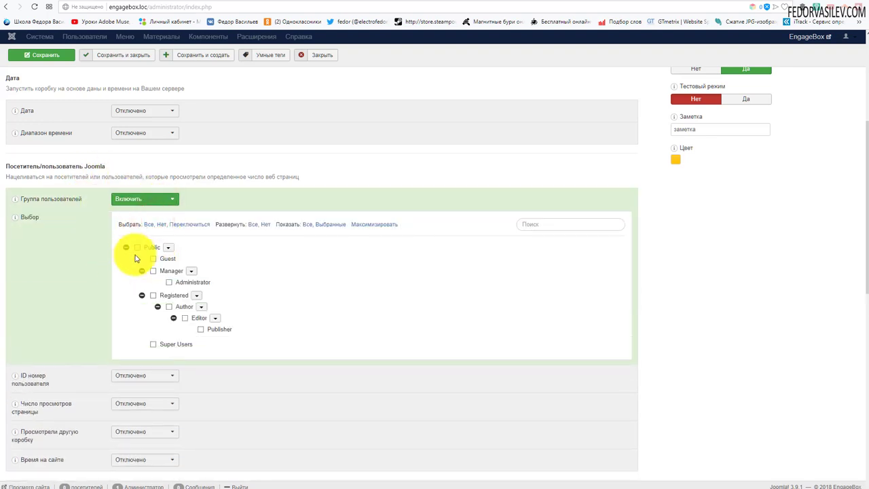
- Tick the Registered user group and switch the Группа пользователей condition back to Отключено
click(153, 295)
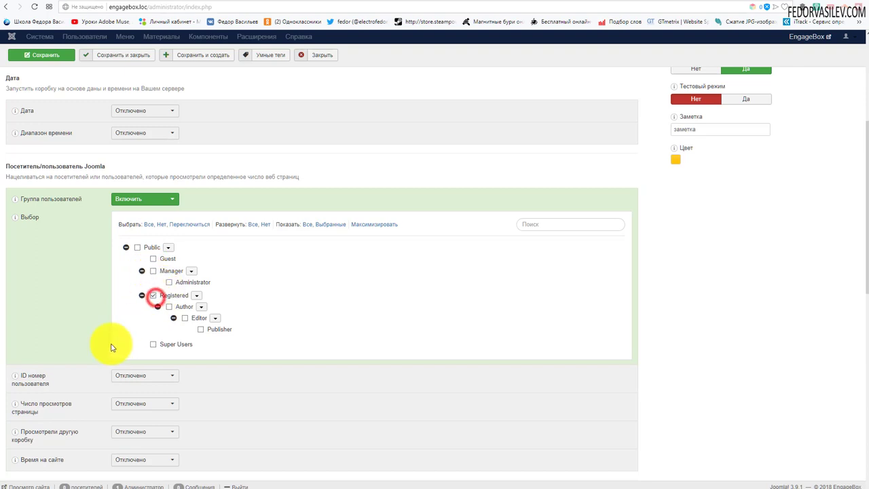
click(127, 198)
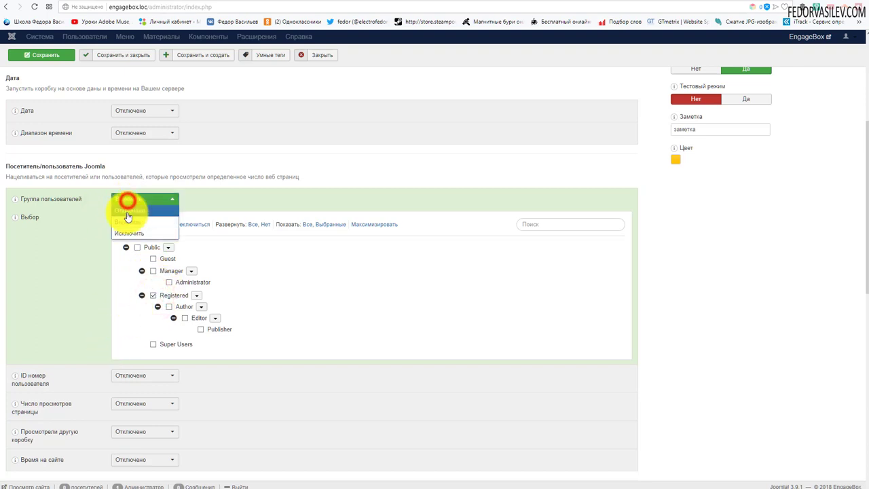
click(127, 212)
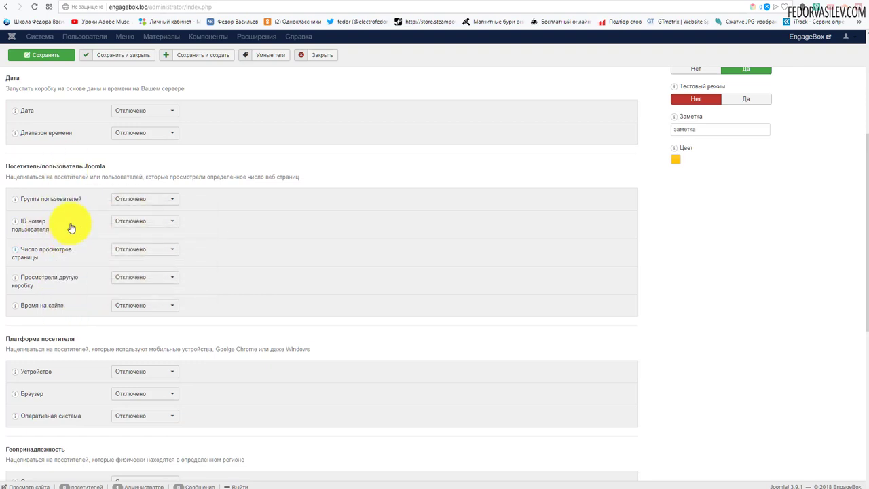
- Try out the Компонент condition under Система/интеграции: enable it, view the selectable components and set it back to Отключено
scroll(114, 185, down, 2)
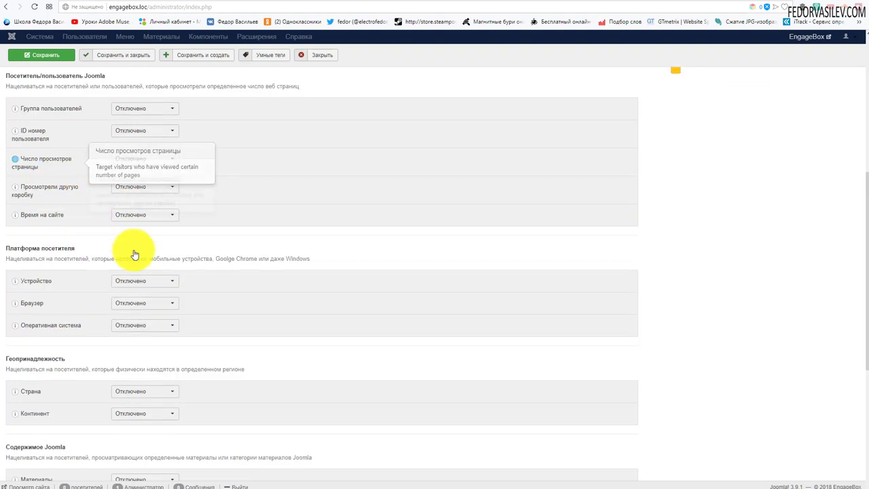
scroll(215, 194, down, 2)
scroll(214, 194, down, 1)
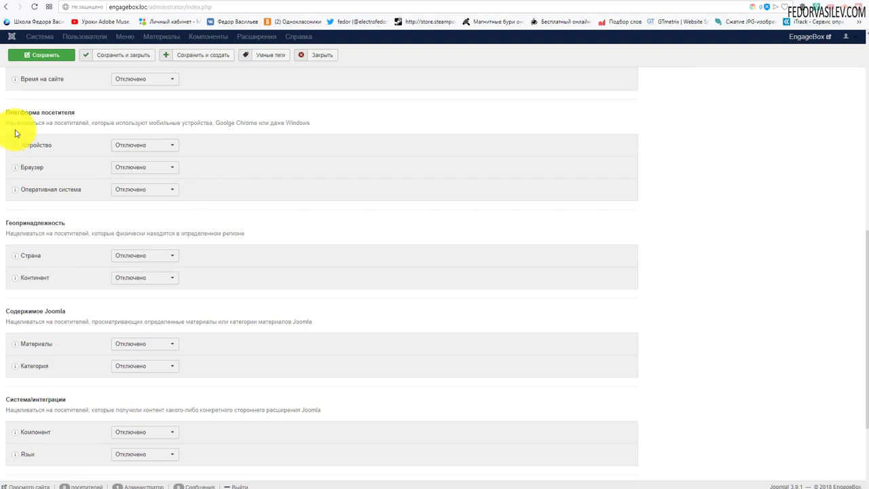
scroll(261, 163, down, 2)
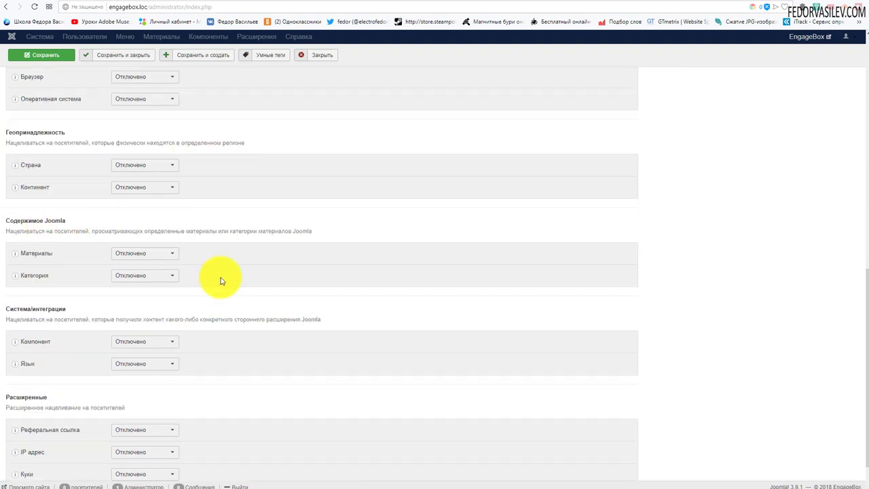
scroll(224, 267, down, 1)
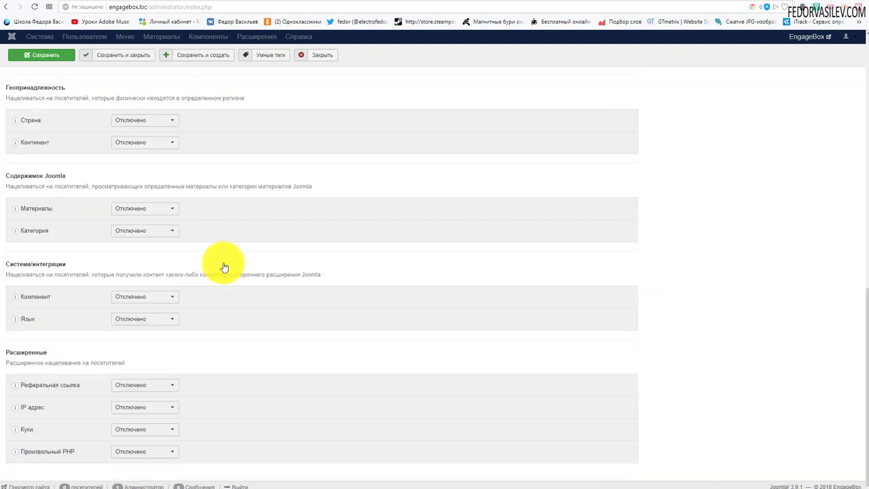
click(140, 301)
click(133, 319)
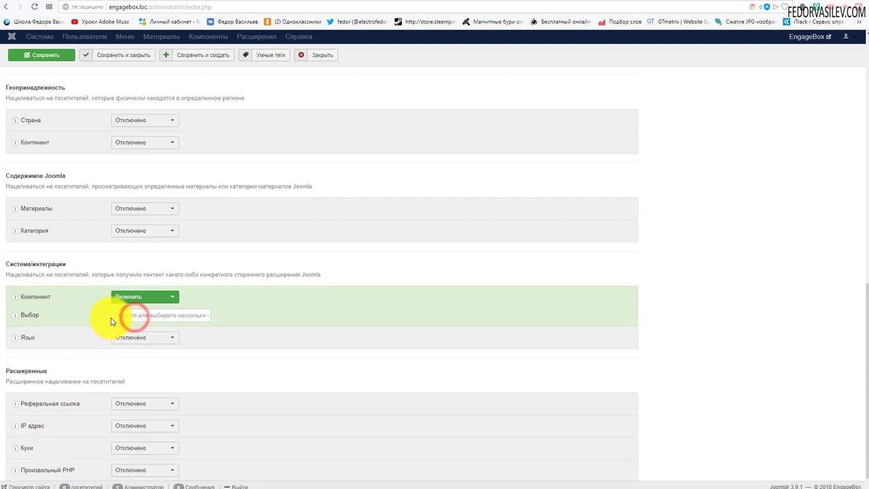
mouse_move(26, 316)
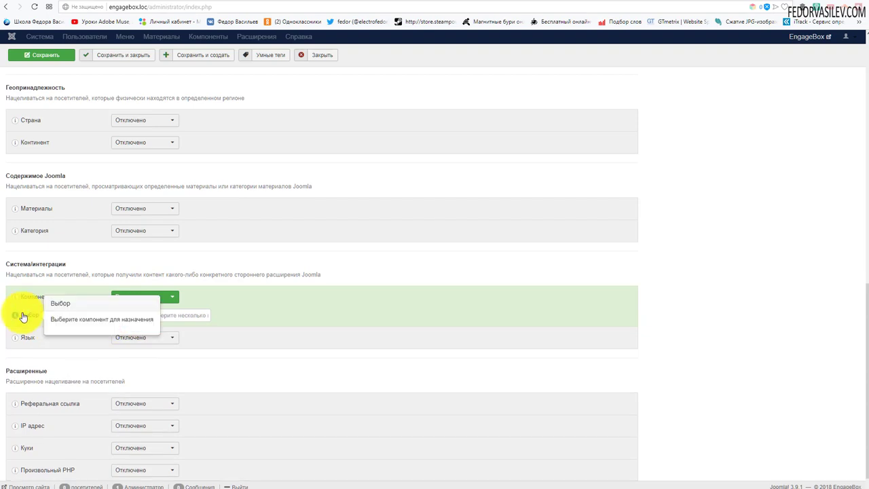
click(120, 315)
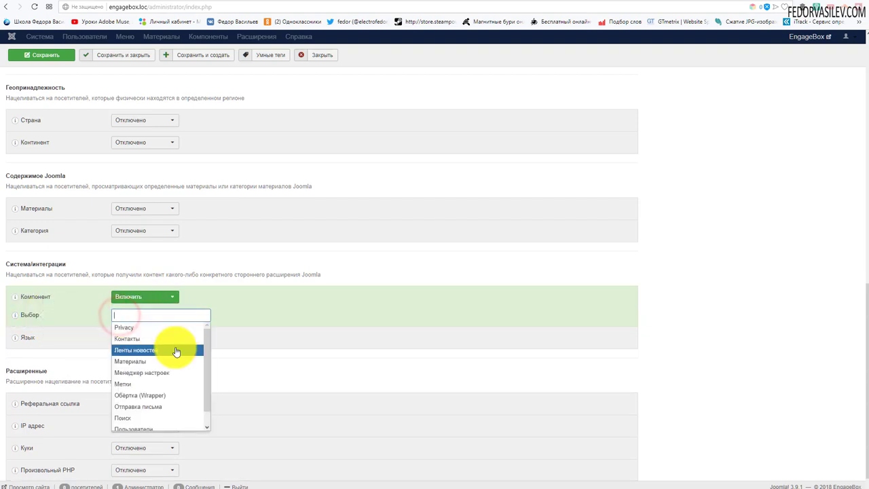
scroll(180, 357, down, 1)
click(273, 313)
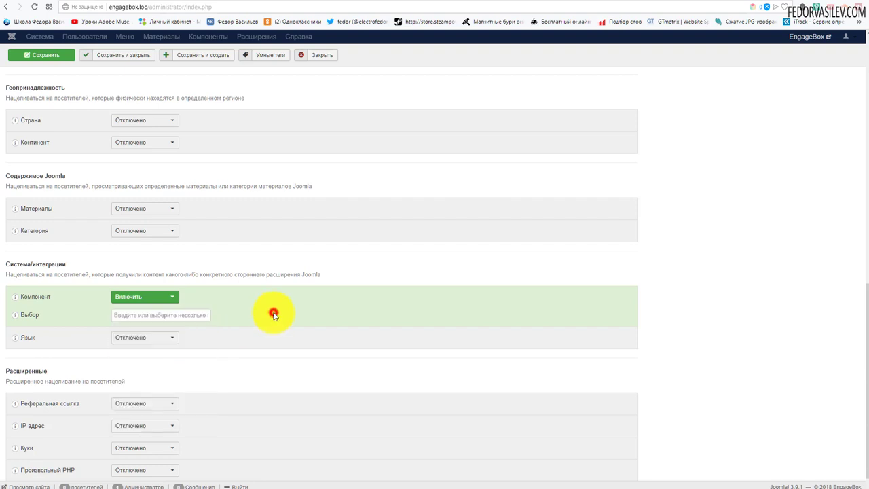
click(133, 300)
click(136, 310)
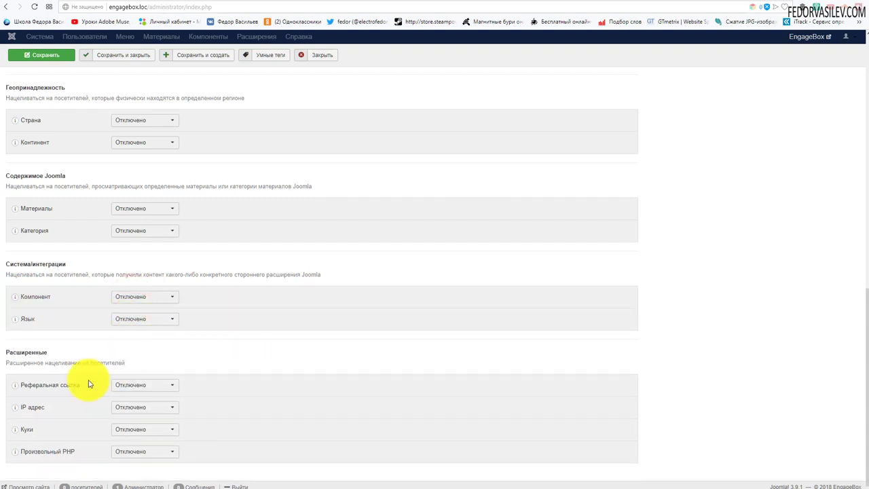
- Check the options of the Реферальная ссылка condition and review the other targeting conditions around it
click(135, 385)
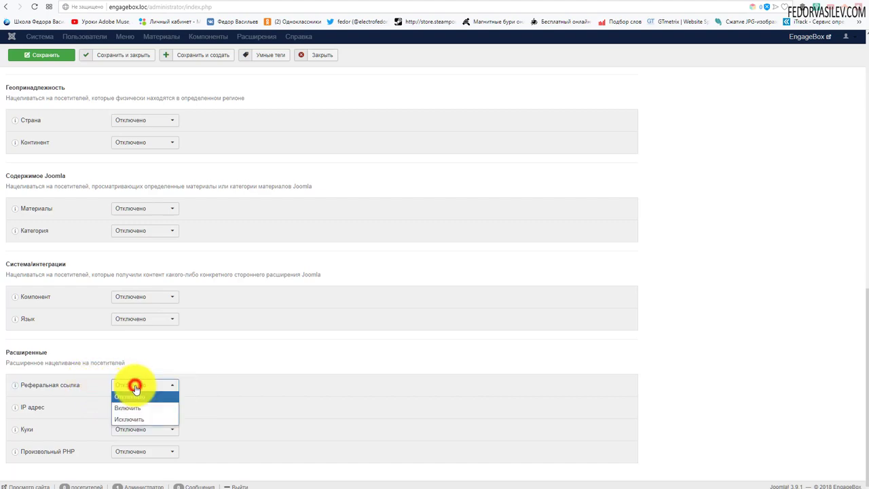
mouse_move(42, 413)
scroll(276, 421, up, 8)
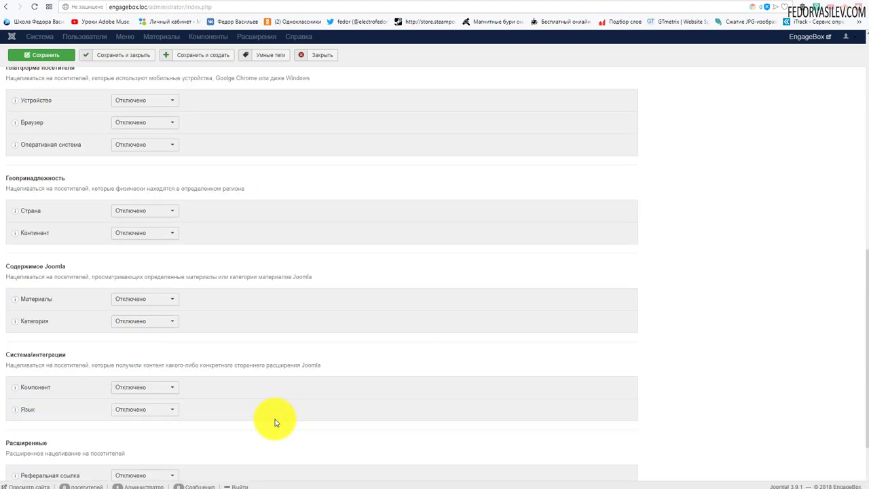
scroll(136, 327, up, 2)
scroll(135, 328, down, 10)
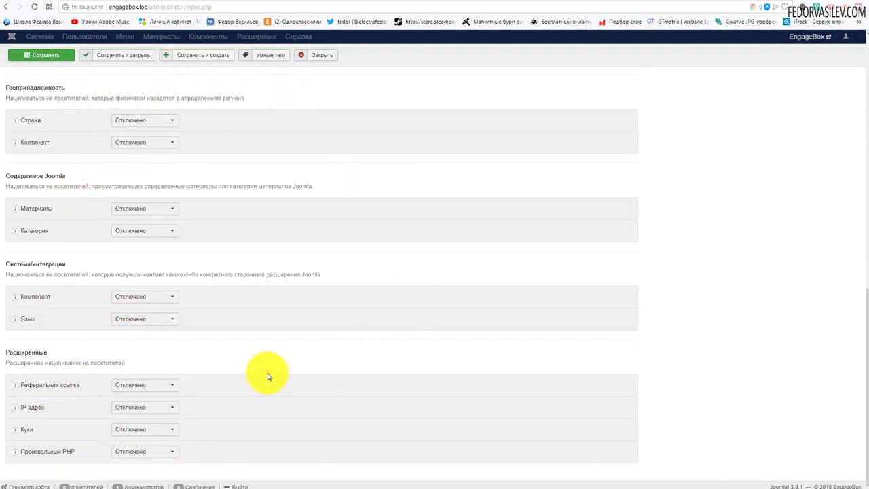
scroll(147, 385, up, 3)
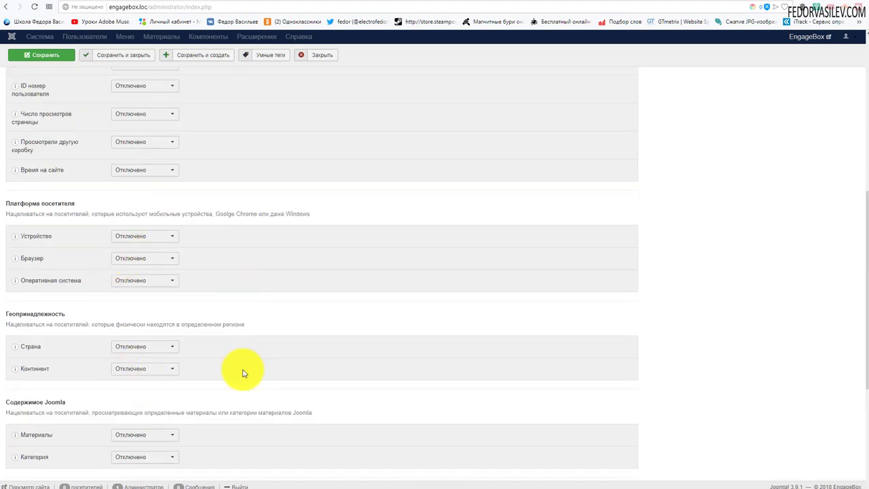
- Try the Включить and Исключить modes of the Пункт меню condition under Страница/URL
scroll(243, 372, up, 6)
click(144, 248)
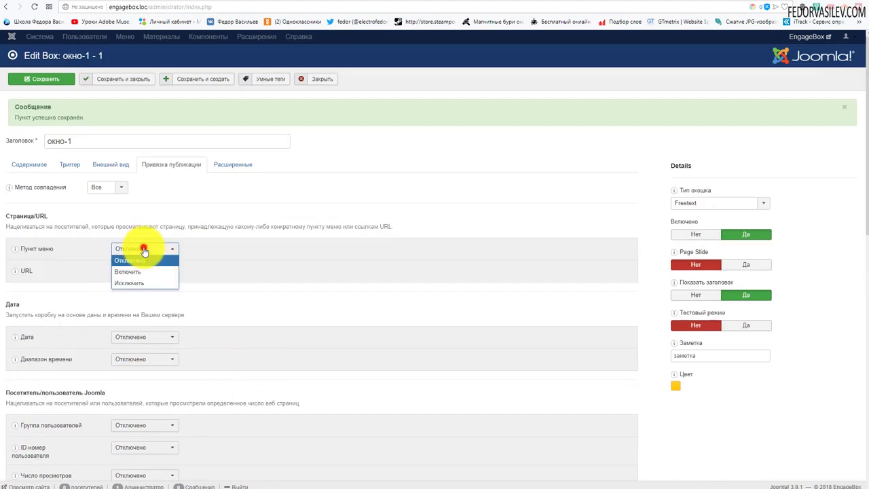
click(139, 271)
click(144, 248)
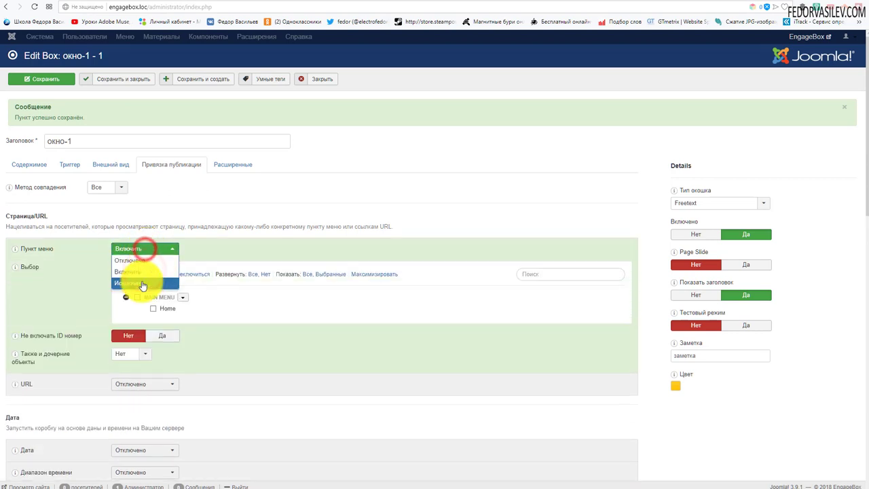
click(142, 284)
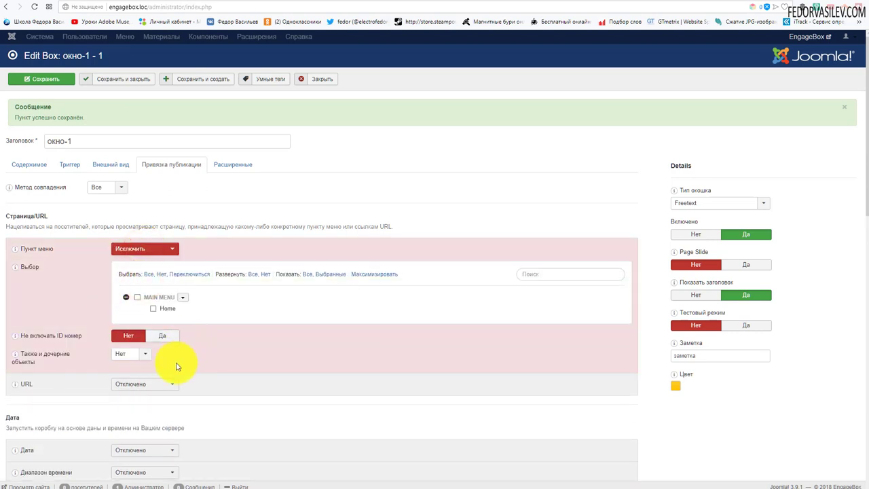
- Set the Пункт меню condition to Включить and select the Home item of MAIN MENU
click(163, 249)
click(154, 269)
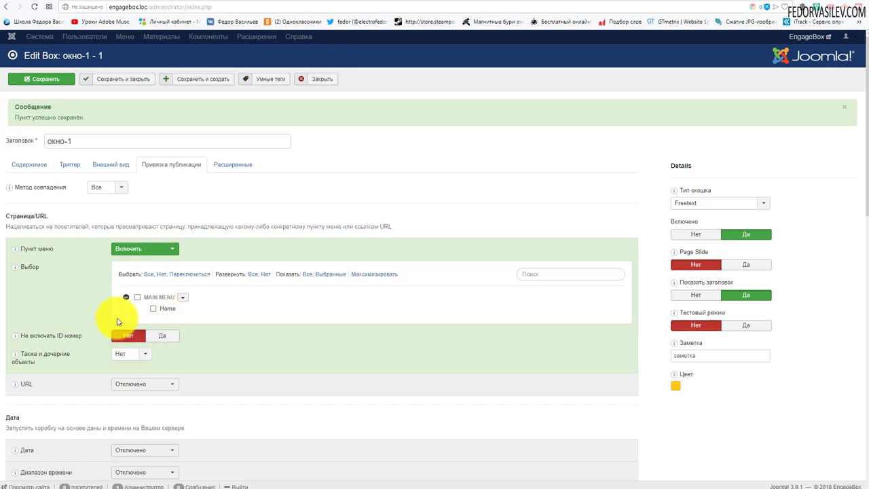
click(154, 309)
- Try out the URL condition by setting it to Включить and back to Отключено
scroll(291, 310, down, 1)
click(163, 293)
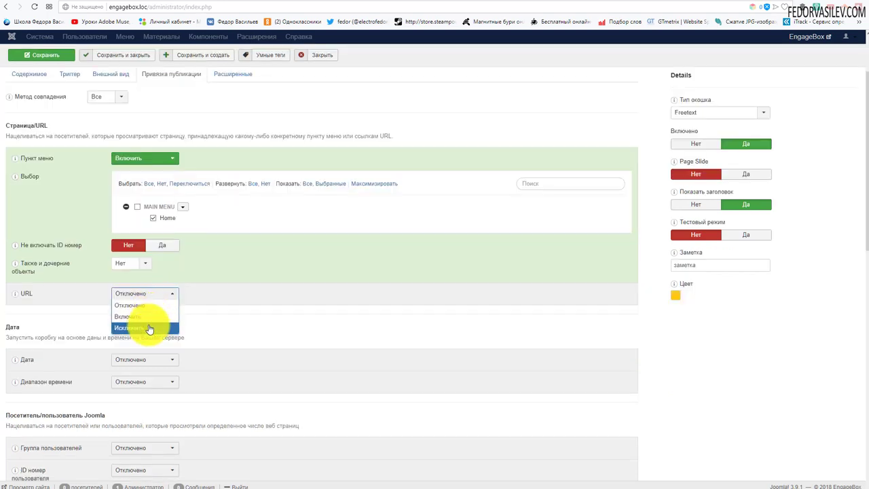
click(149, 317)
click(150, 293)
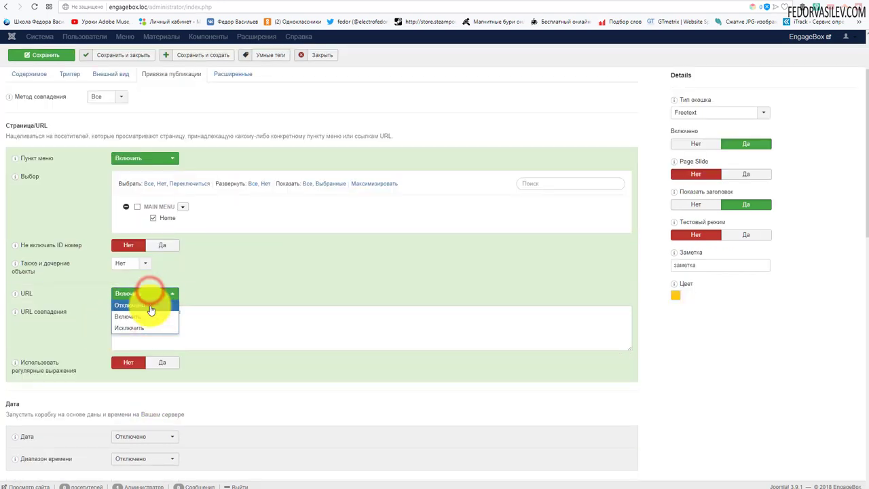
click(151, 304)
- Save the box and return to its publishing assignments (Привязка публикации)
scroll(266, 324, up, 1)
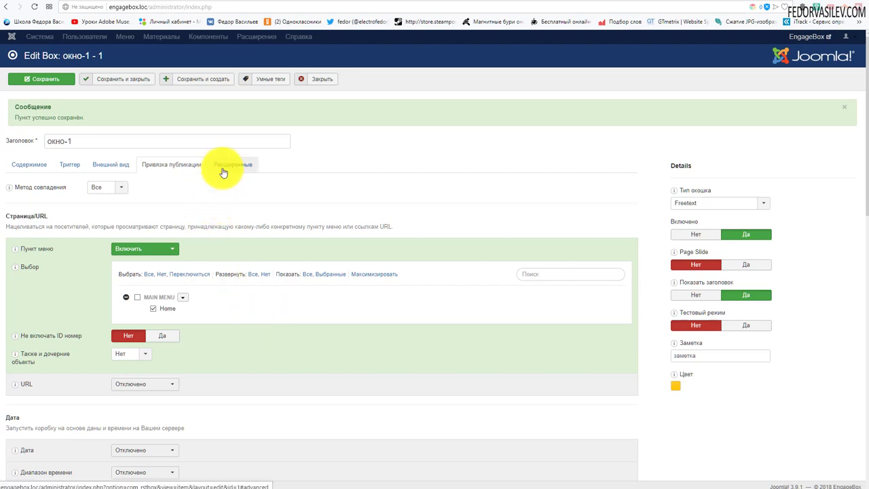
click(53, 79)
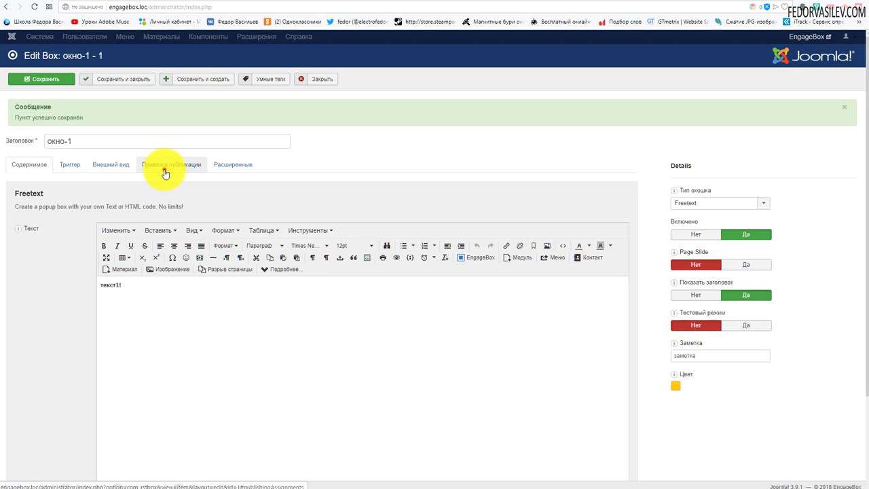
click(165, 168)
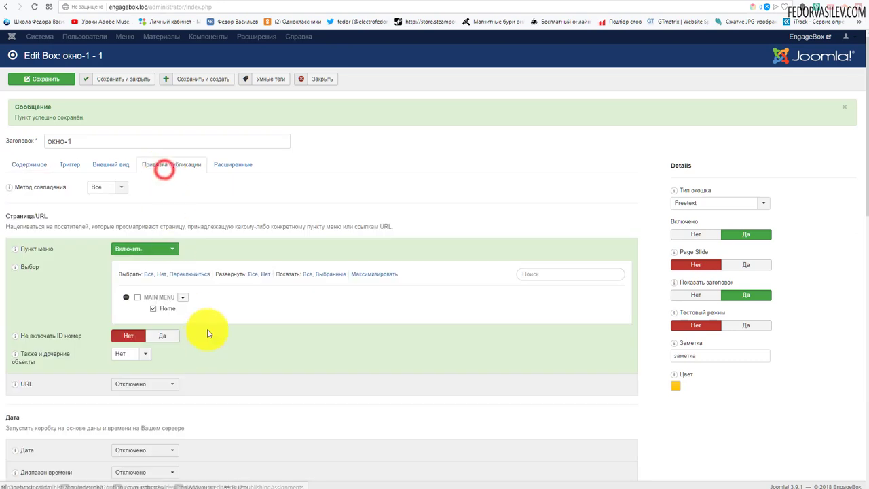
- Examine the box's advanced settings (Расширенные), from the additional code and CSS fields to the class suffix and z-index
click(234, 164)
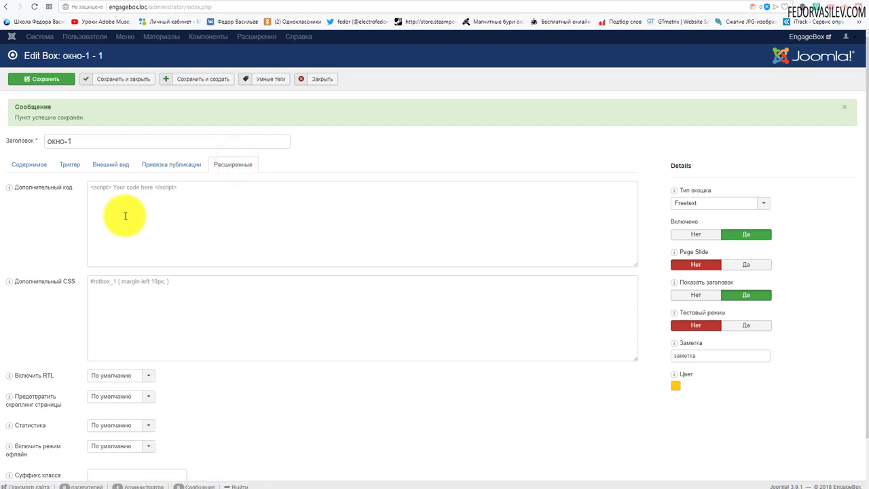
click(169, 241)
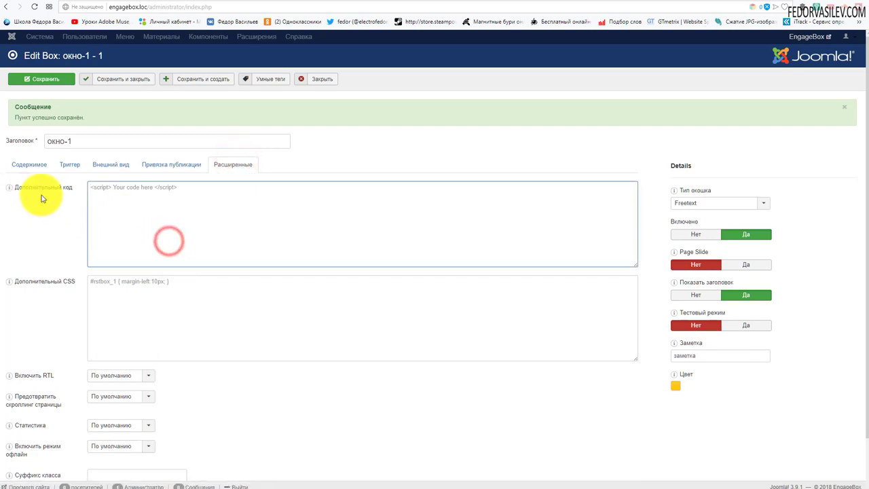
click(130, 203)
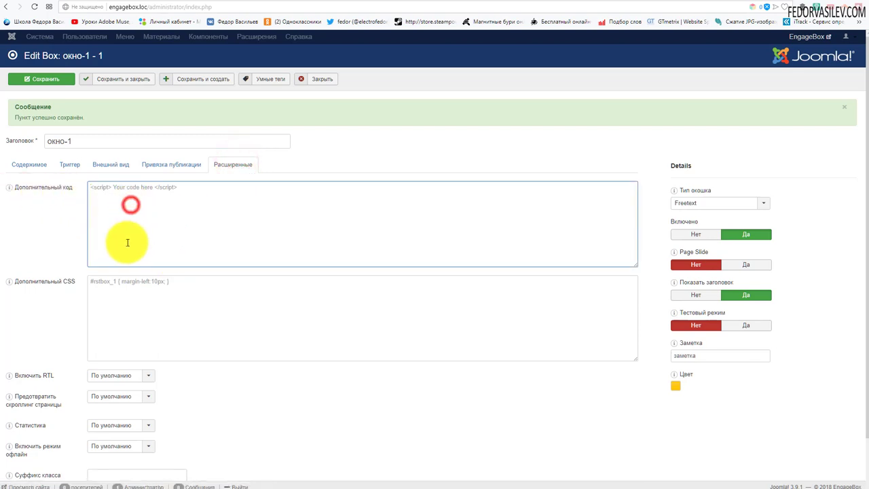
click(110, 313)
scroll(245, 231, down, 1)
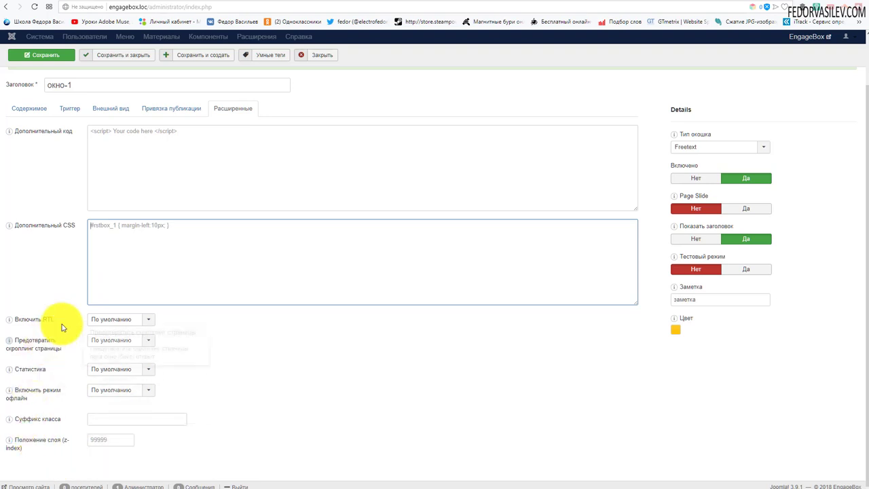
key(ctrl+s)
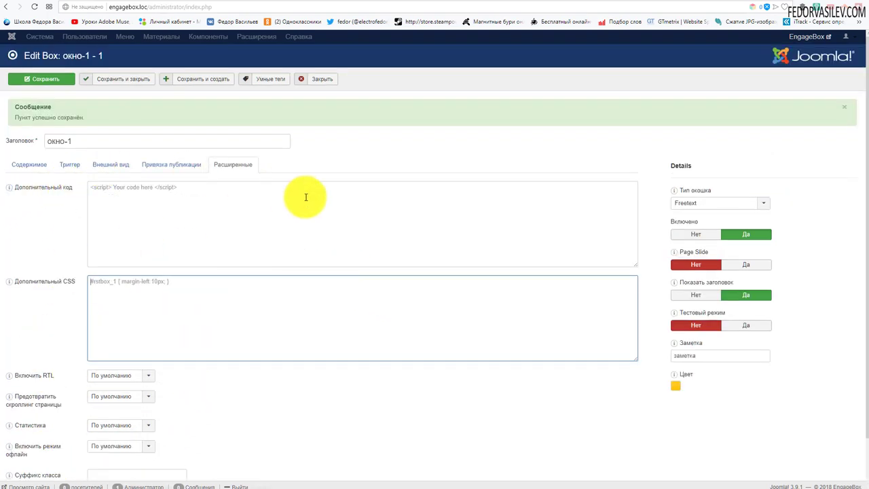
scroll(305, 224, down, 1)
scroll(353, 248, up, 1)
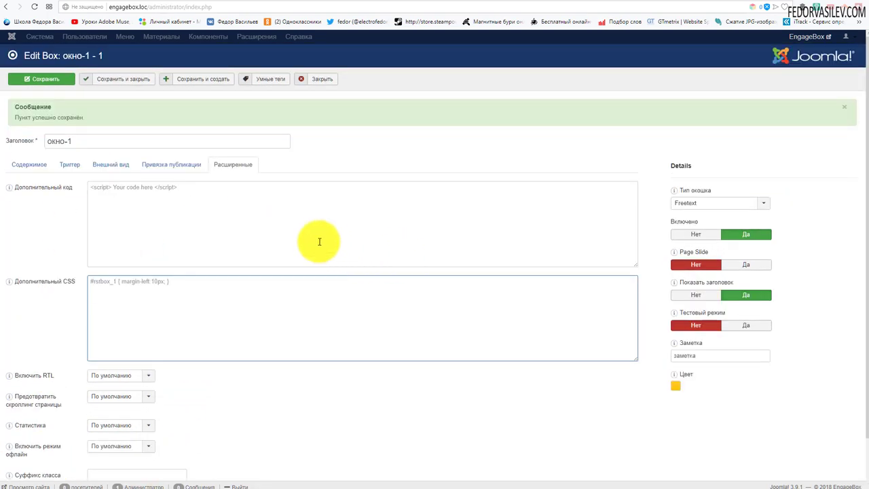
- Save and close the box, highlight its note in the box list and open the status actions of окно-1
click(107, 82)
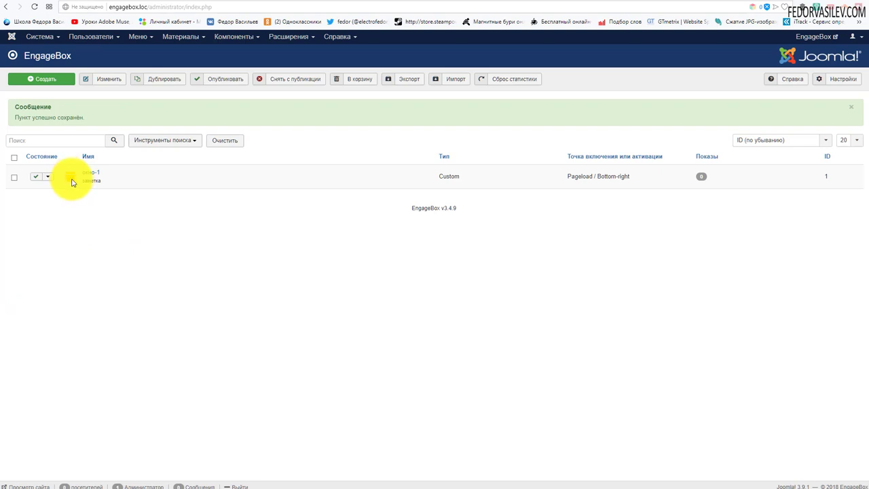
drag(103, 181, 83, 182)
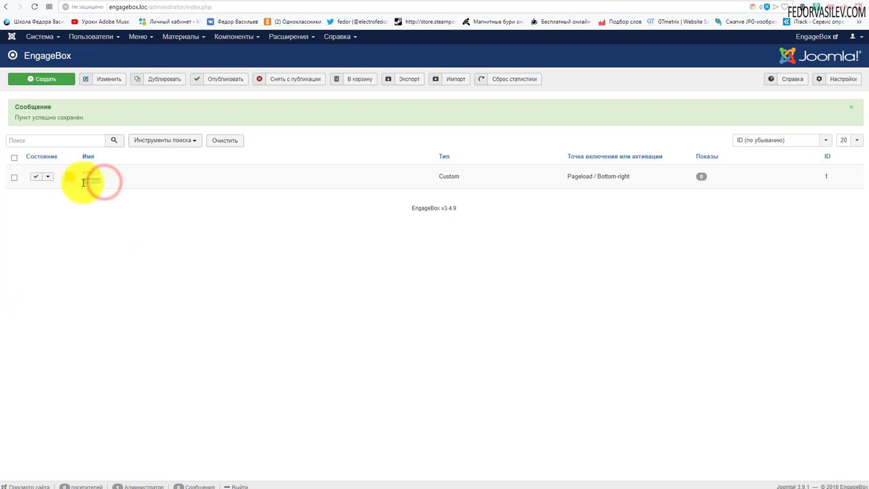
click(126, 217)
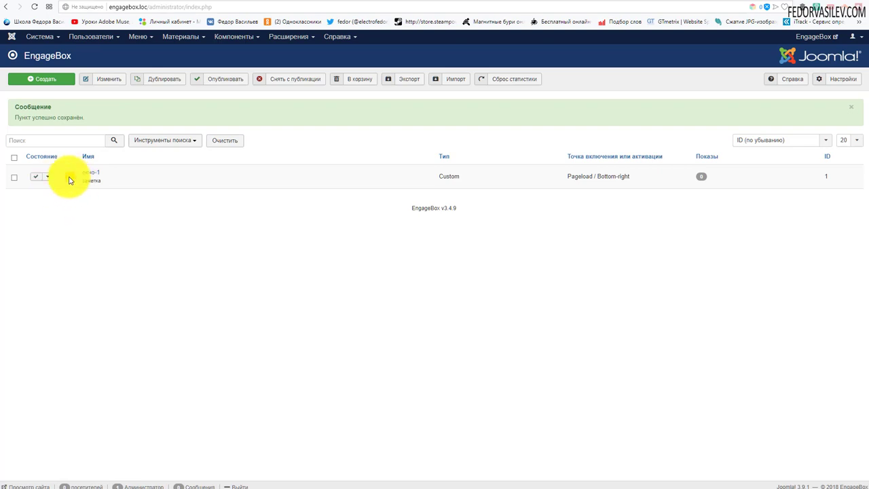
click(47, 177)
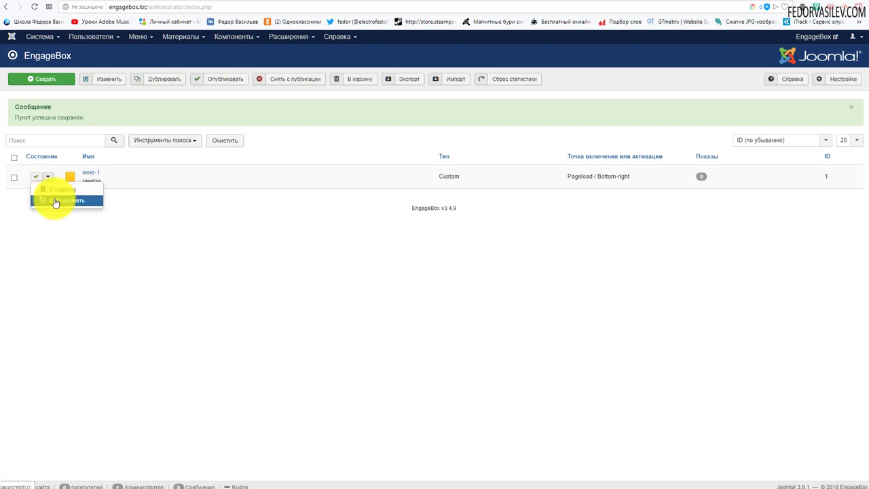
- Dismiss the status actions, select окно-1 and examine the box list's actions and its type, trigger and impressions columns
click(154, 214)
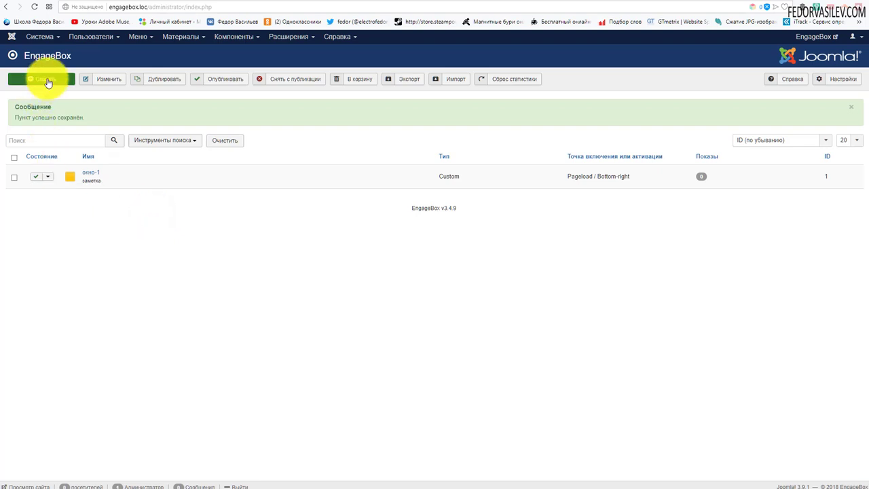
click(165, 179)
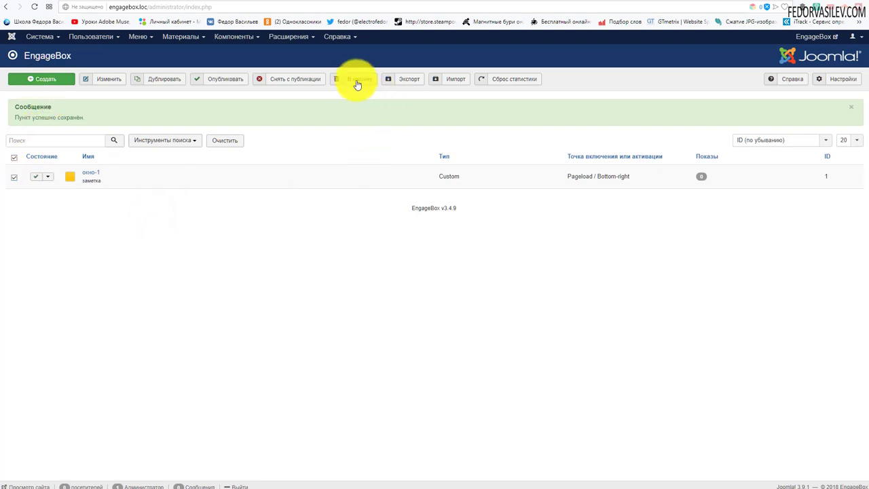
click(402, 82)
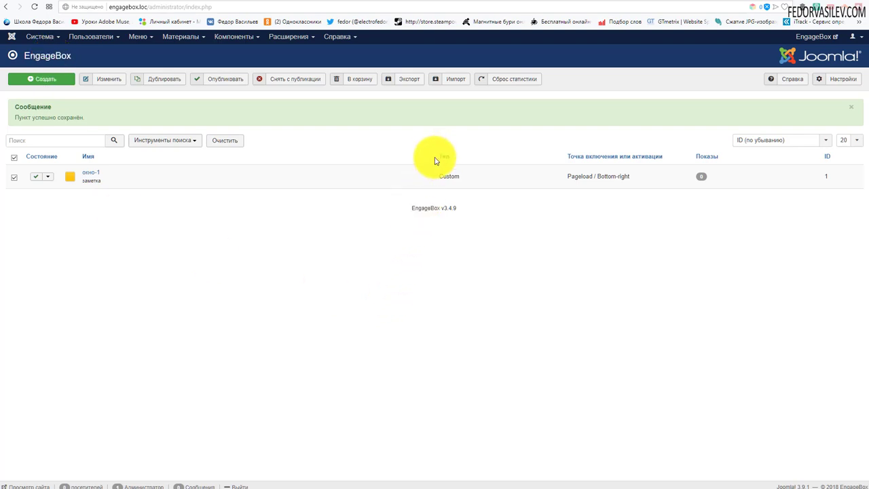
drag(435, 178, 455, 175)
click(507, 181)
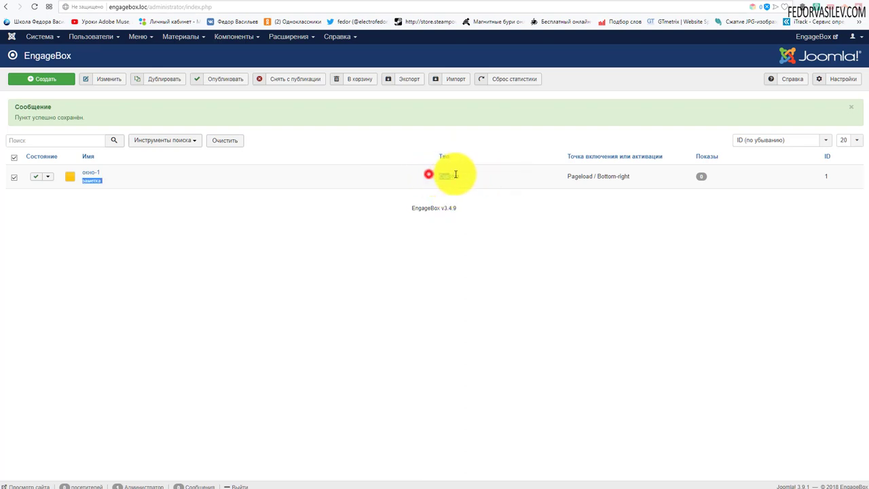
click(508, 182)
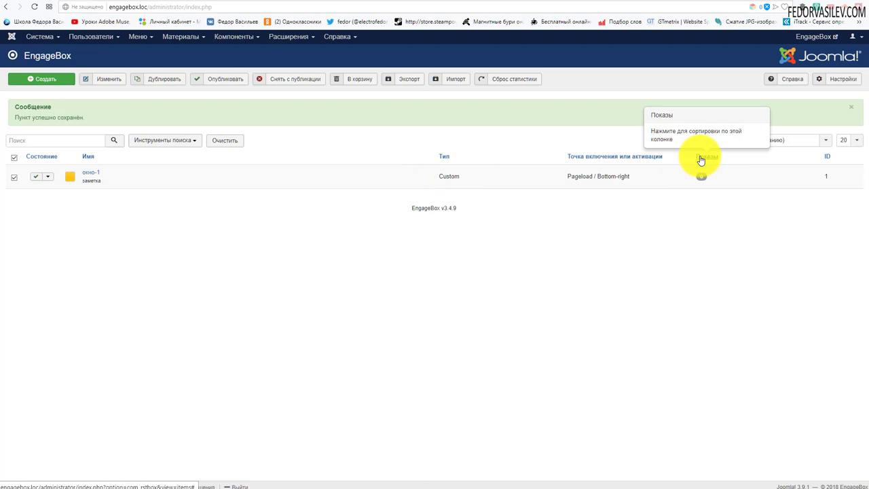
mouse_move(704, 179)
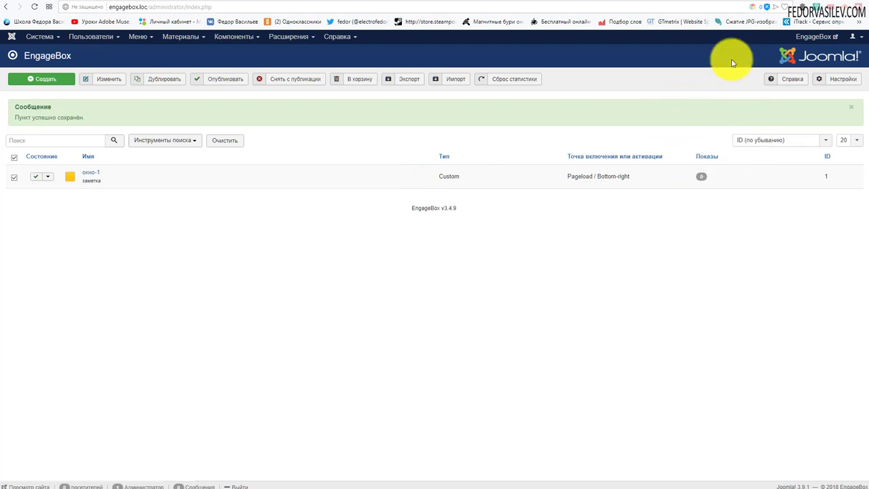
- Switch to the site's front-end Home page and examine the popup's title and body text by highlighting them
click(761, 2)
click(738, 2)
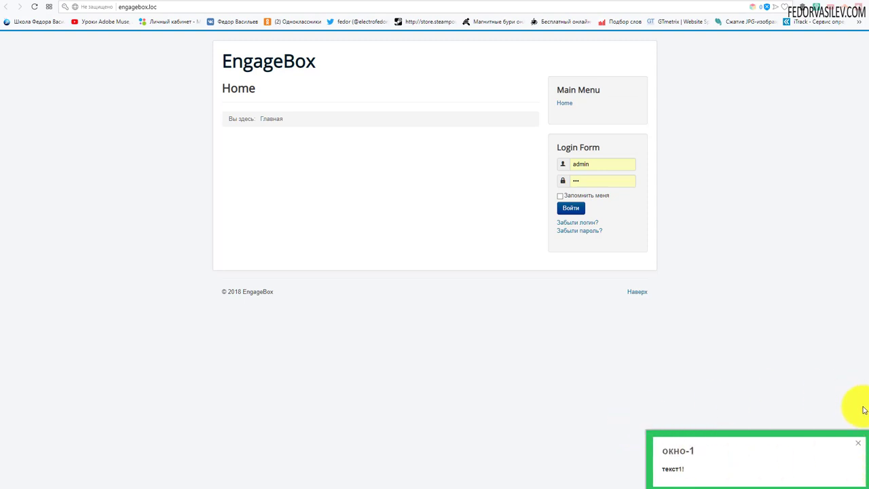
double_click(666, 468)
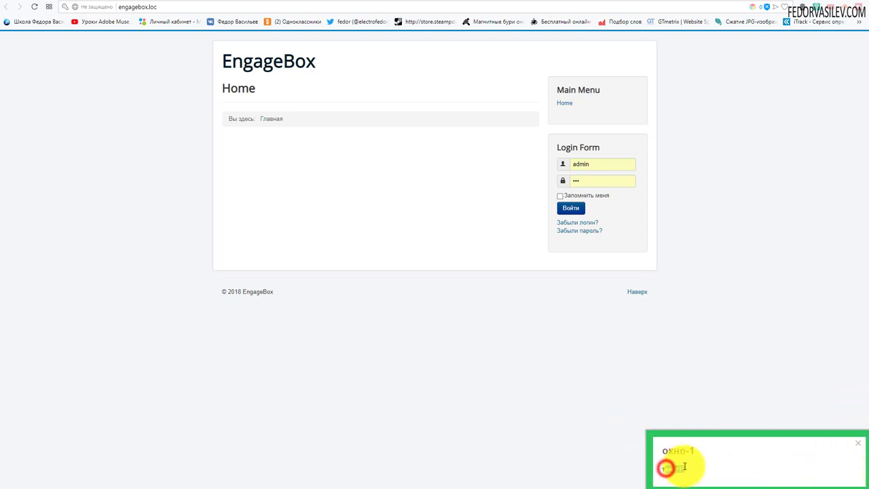
click(697, 388)
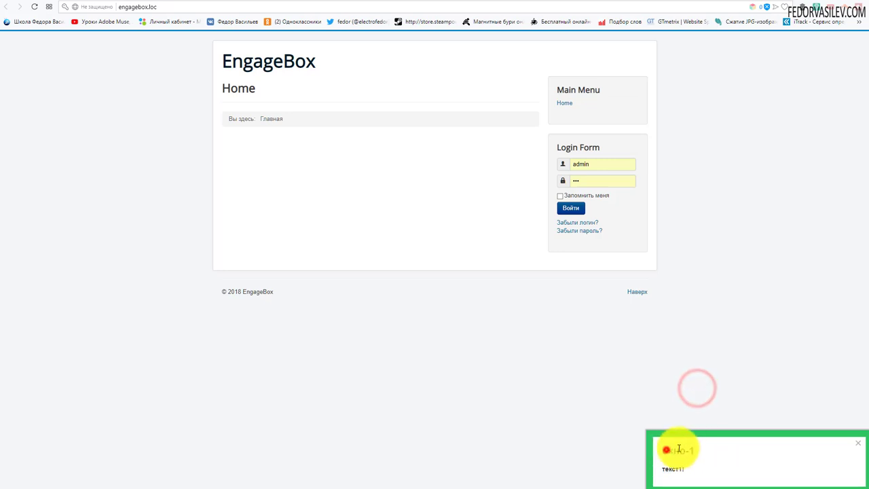
double_click(666, 452)
click(684, 361)
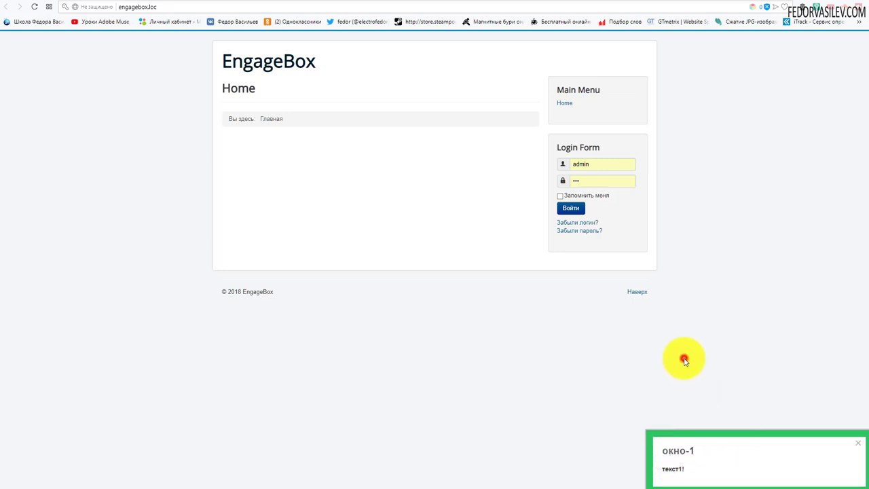
click(666, 449)
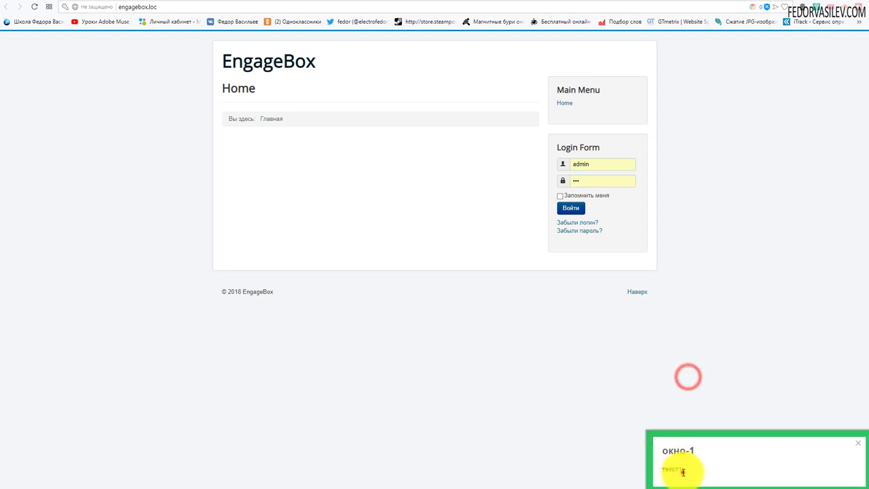
double_click(672, 468)
click(634, 340)
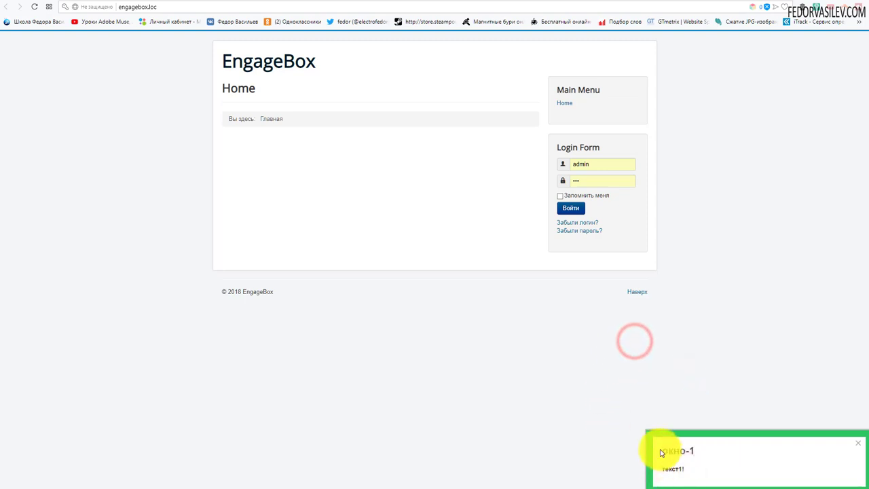
- Close the popup on the Home page and reload the page twice to check whether it reappears
click(860, 445)
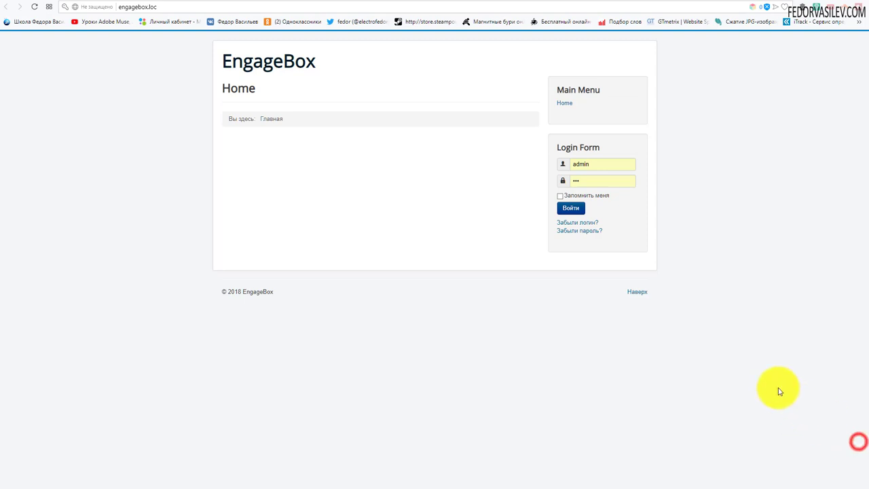
click(33, 7)
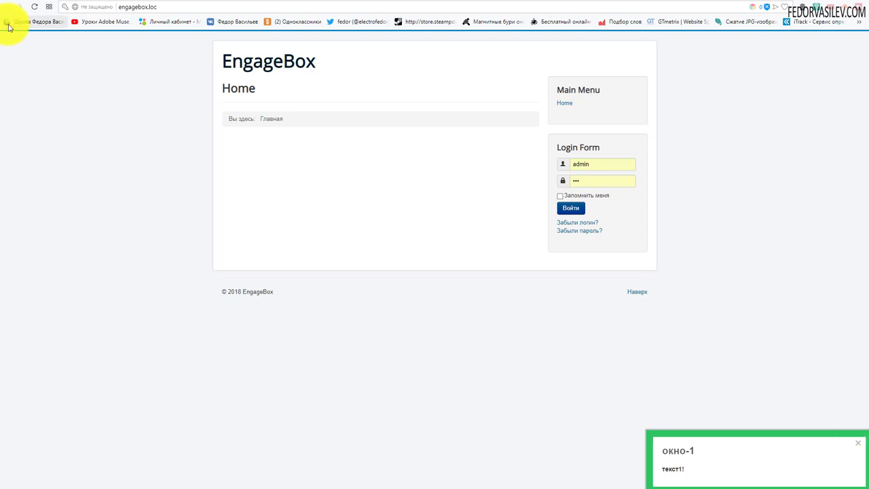
click(34, 7)
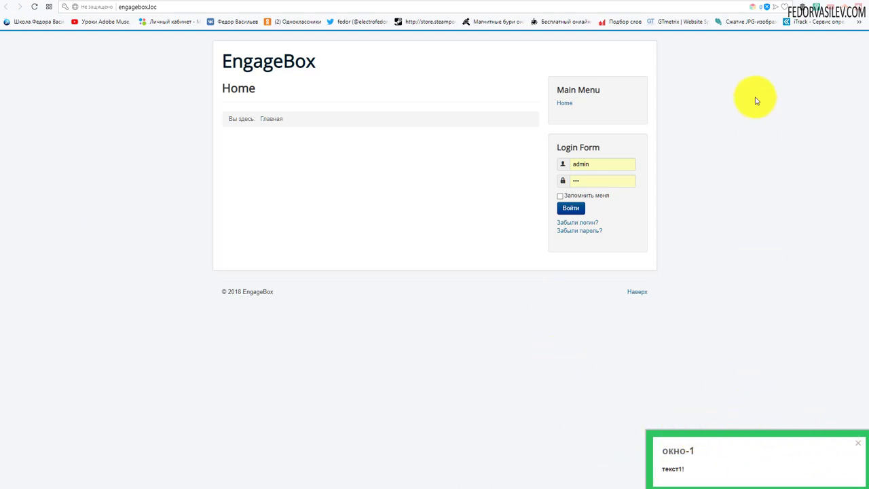
- Return to the Joomla administrator, open the Home item of Main Menu and save it as a copy
click(728, 2)
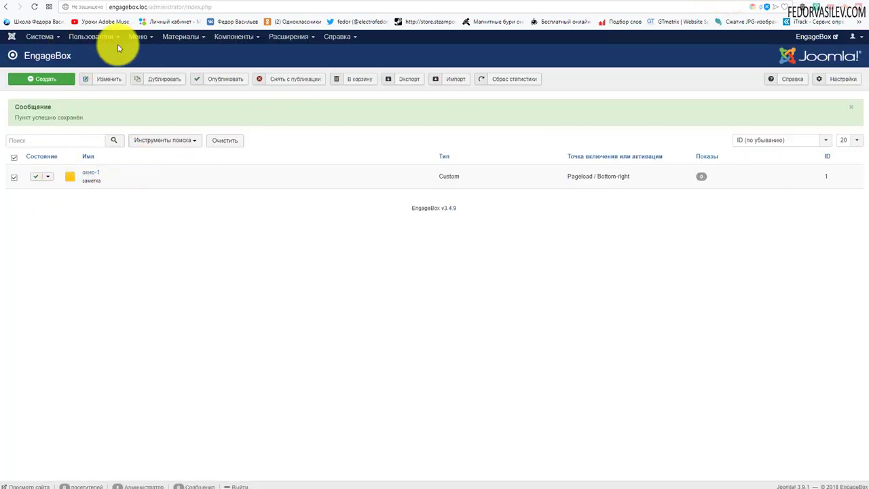
click(138, 37)
click(146, 97)
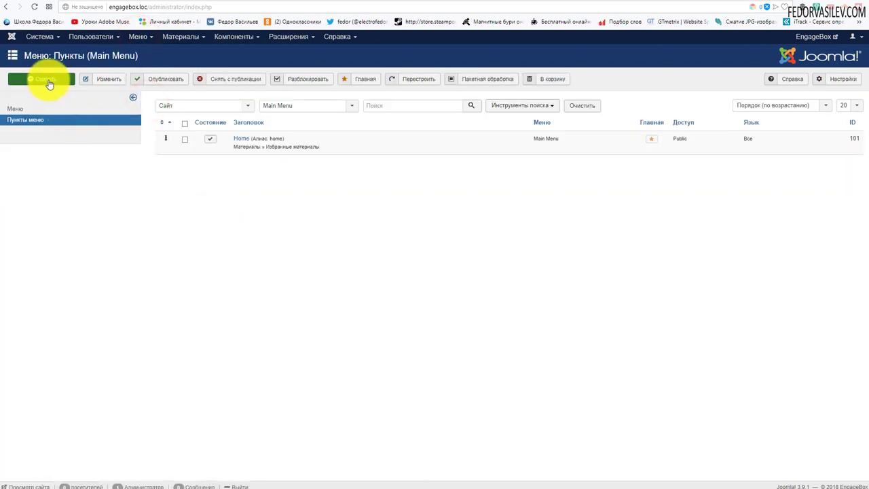
click(239, 137)
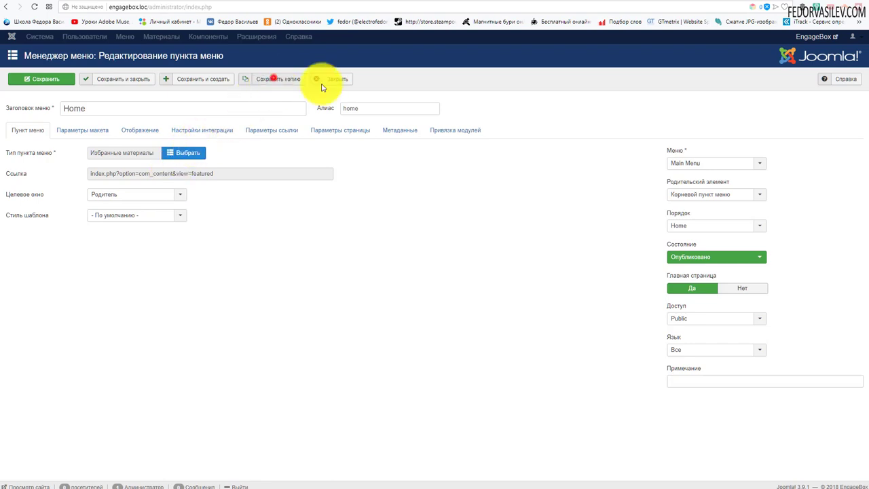
click(275, 79)
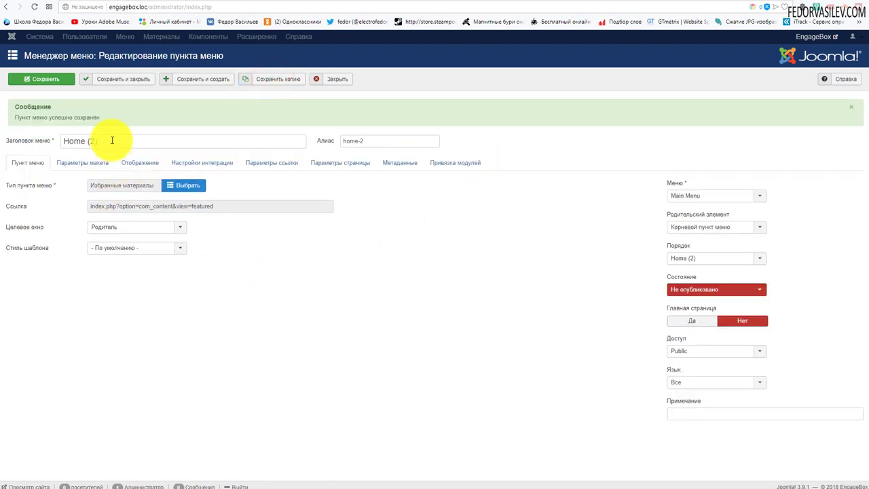
- Title the copied menu item "тест", clear its alias, set its state to Опубликовано, and save and close it
triple_click(111, 140)
text(Т)
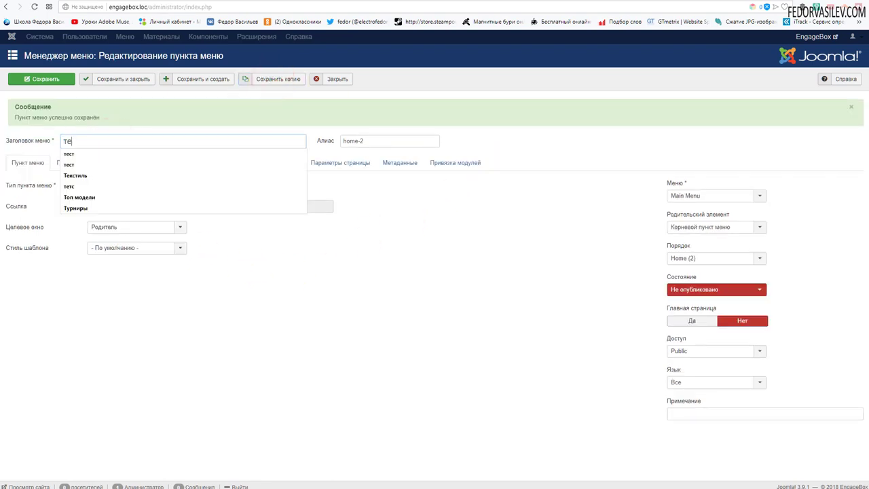
text(ест)
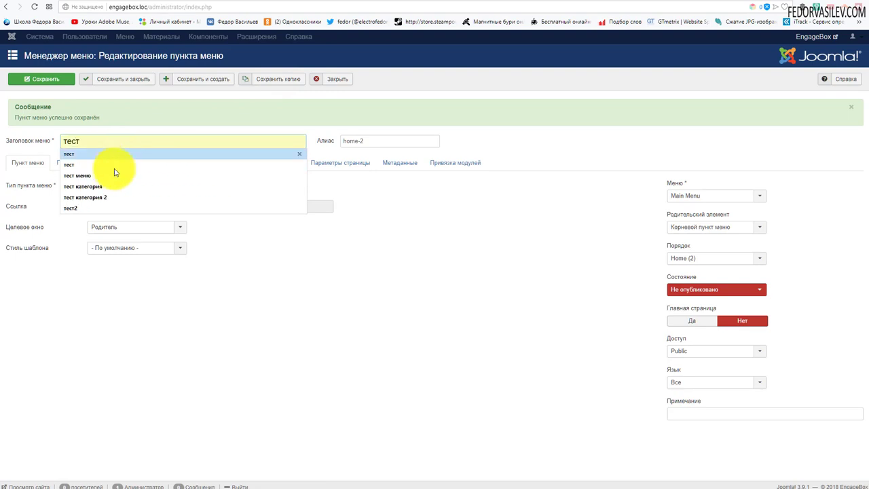
click(223, 285)
triple_click(363, 141)
key(BackSpace)
click(679, 290)
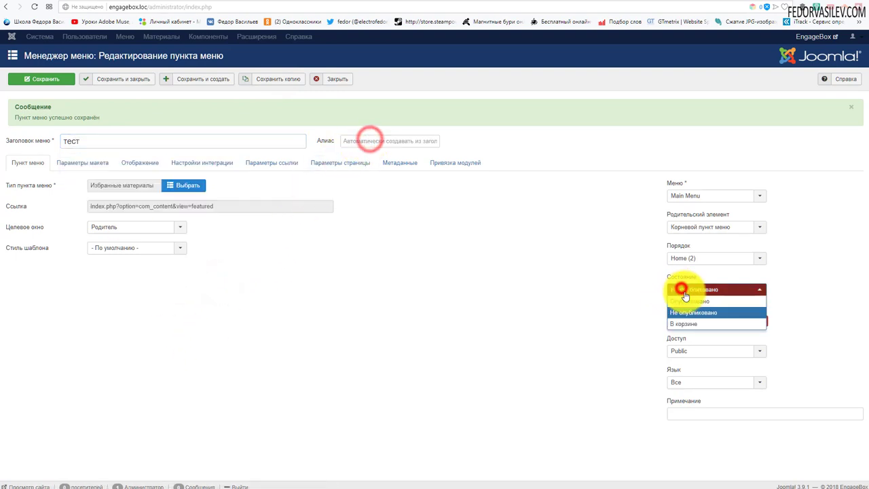
click(687, 299)
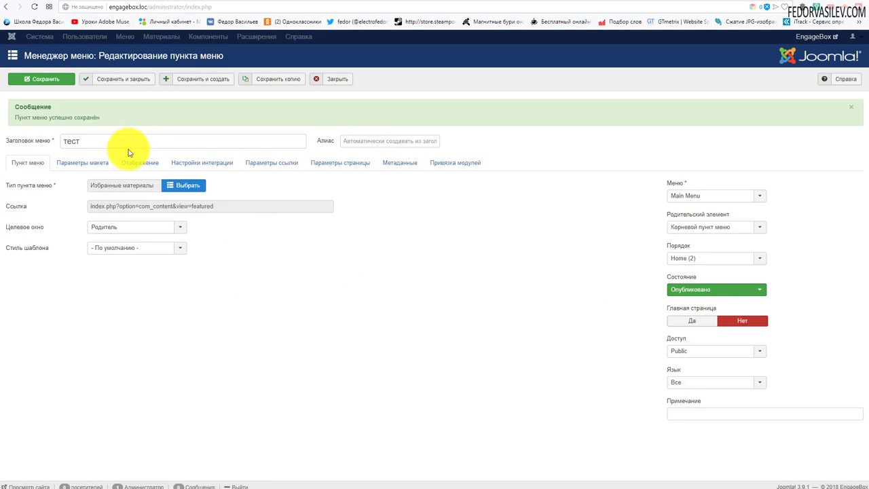
click(107, 79)
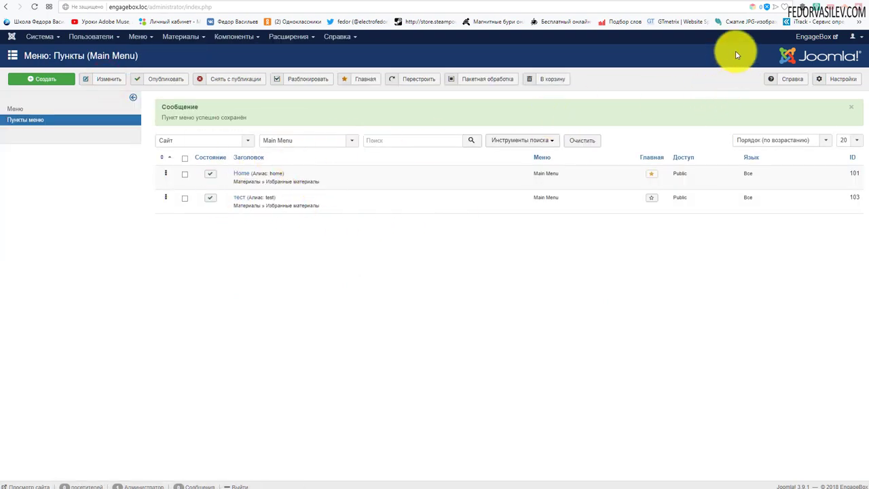
- Reload the front-end site, visit the тест page and return to Home to compare the popup's display
click(745, 3)
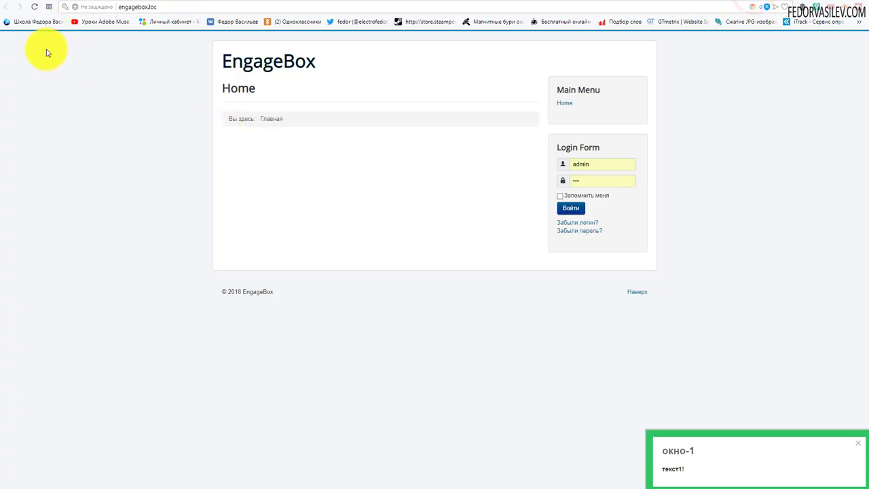
click(34, 7)
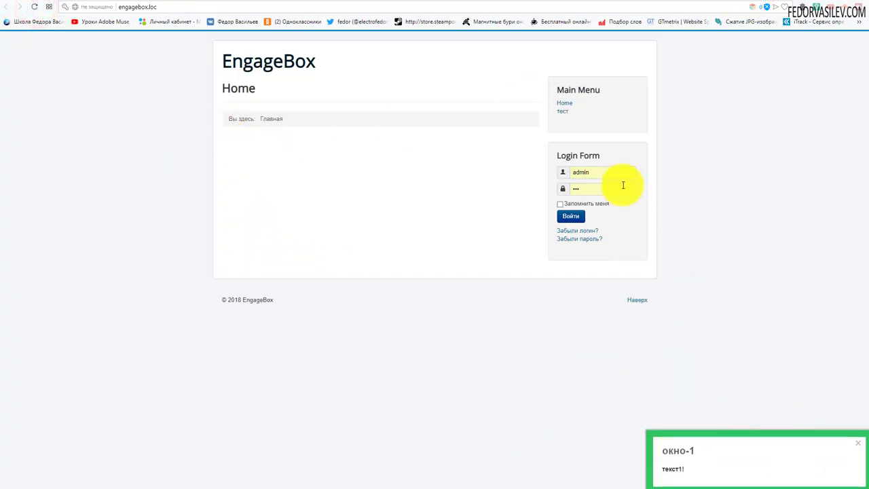
click(563, 109)
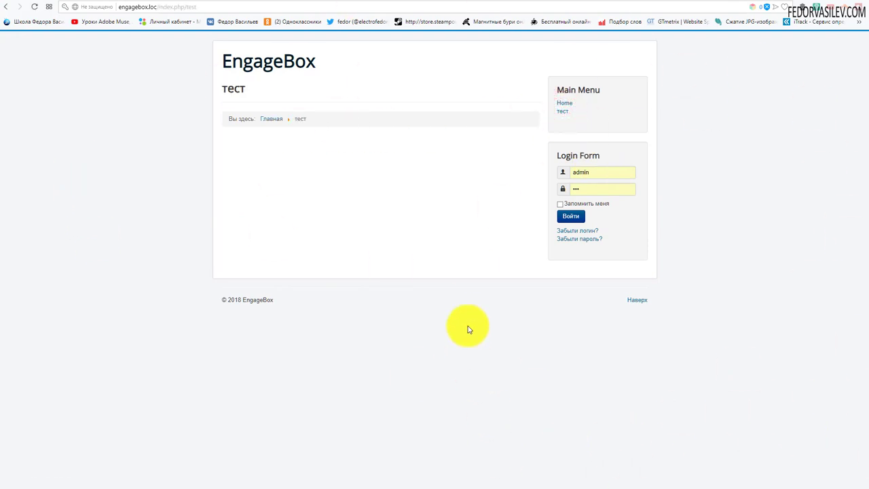
click(560, 111)
click(565, 103)
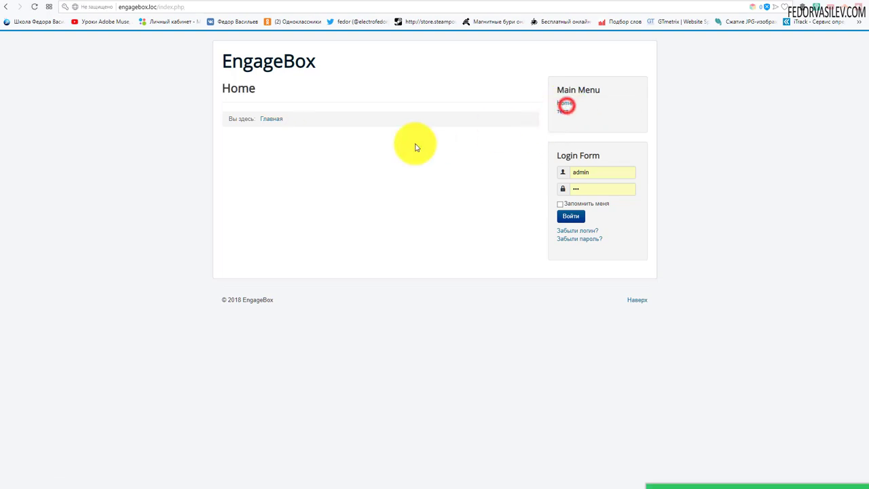